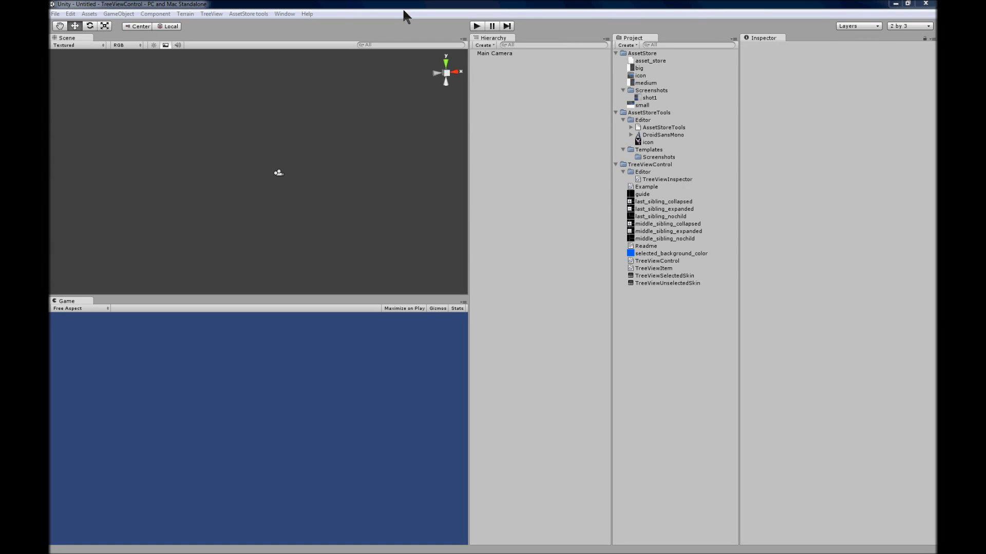
- Create an empty GameObject next to the Main Camera and name it 'Example 1'
click(339, 11)
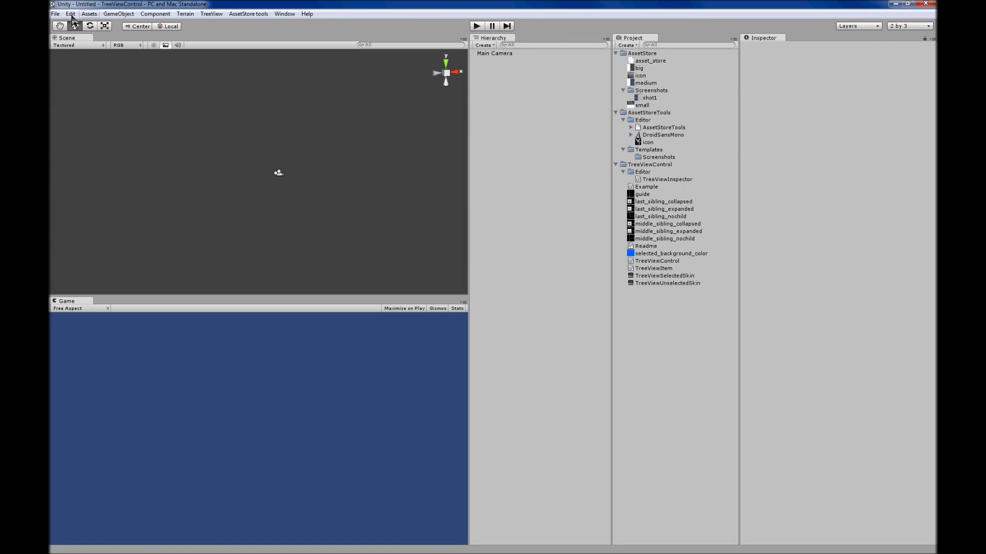
click(55, 13)
click(63, 22)
click(119, 13)
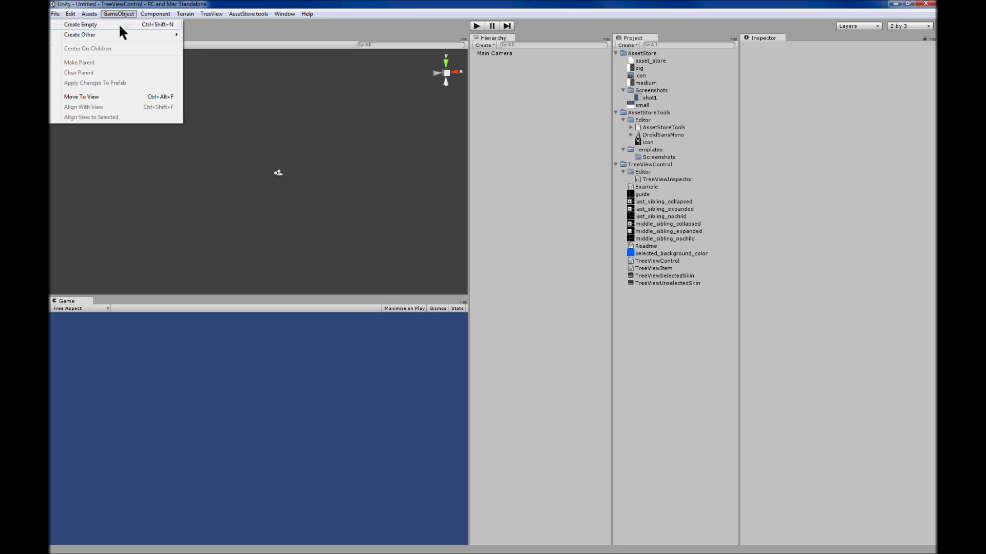
click(120, 25)
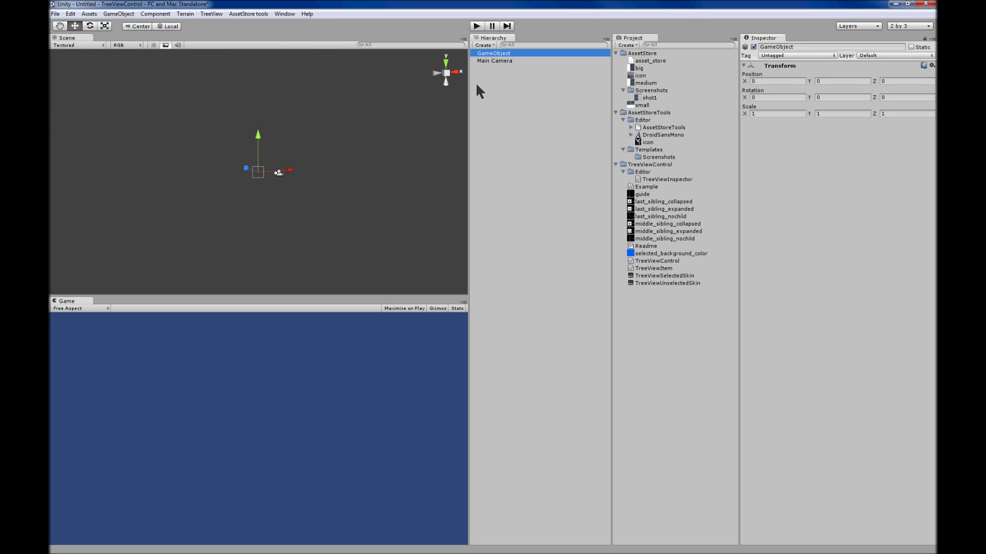
click(493, 54)
text(Example 1)
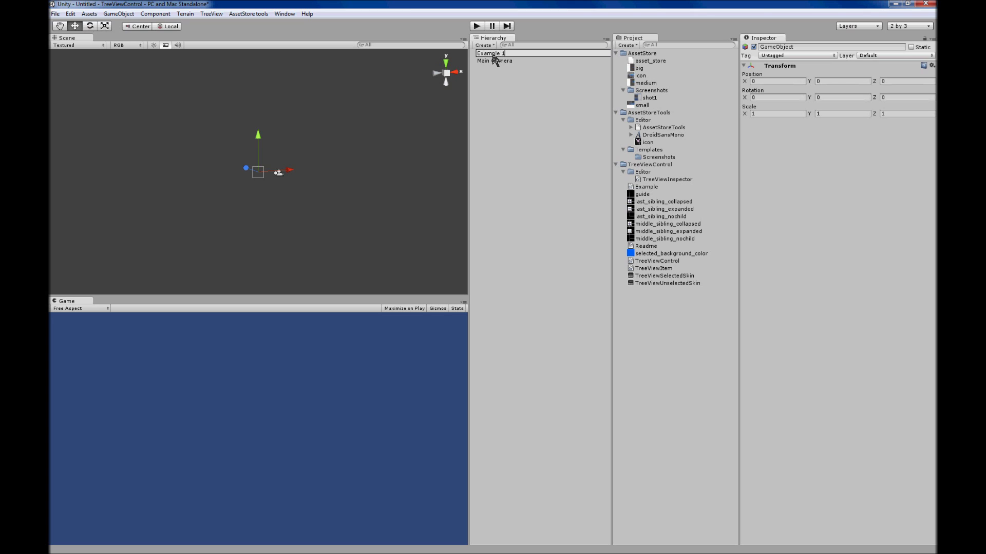
key(Return)
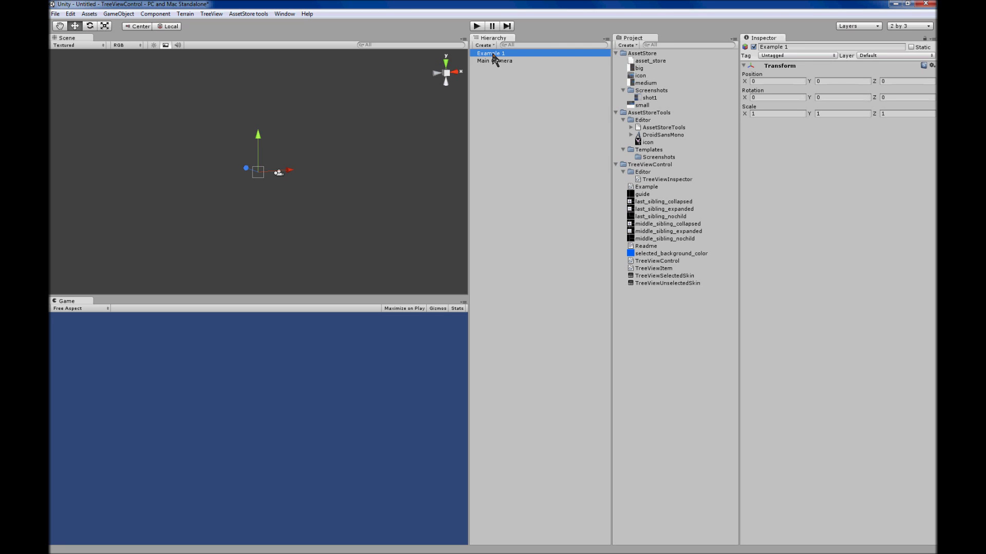
- Attach a Tree View Control to Example 1 with the root header 'Here we can modify the tree view items'
click(213, 13)
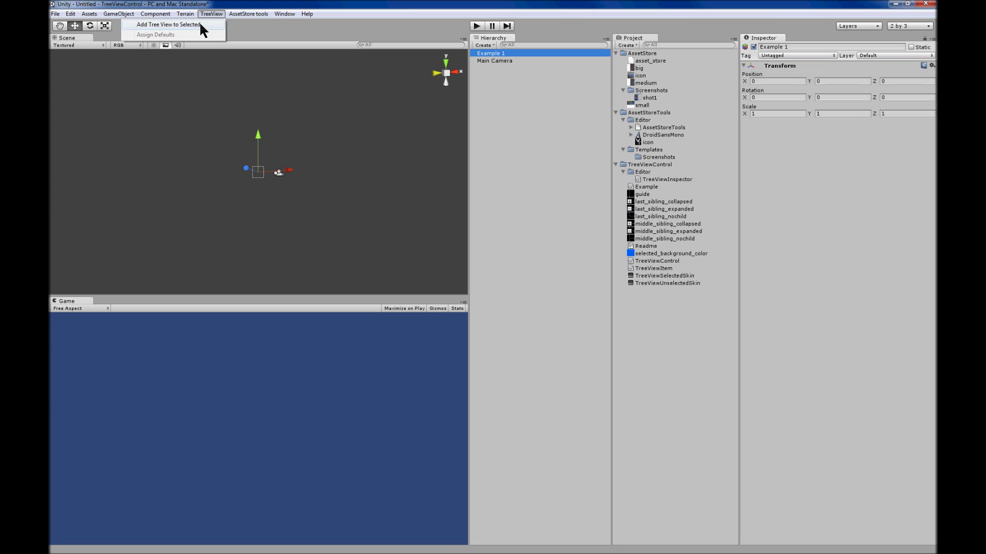
click(201, 24)
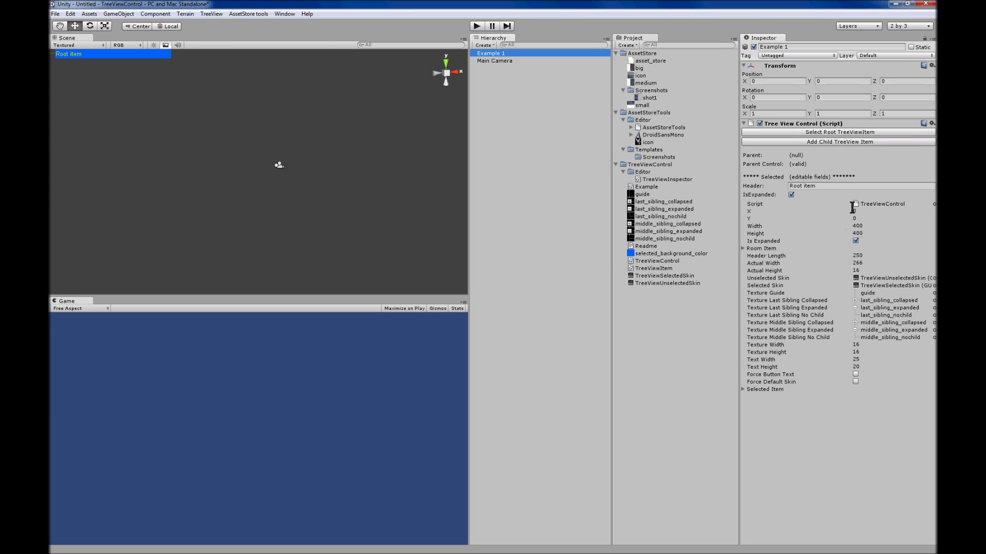
click(836, 187)
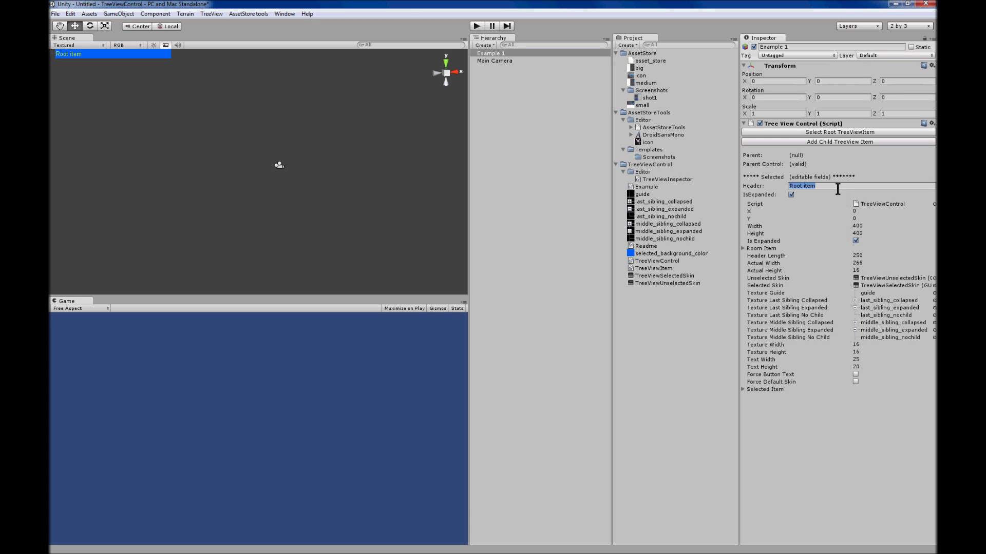
text(Here we can modify the tree view items)
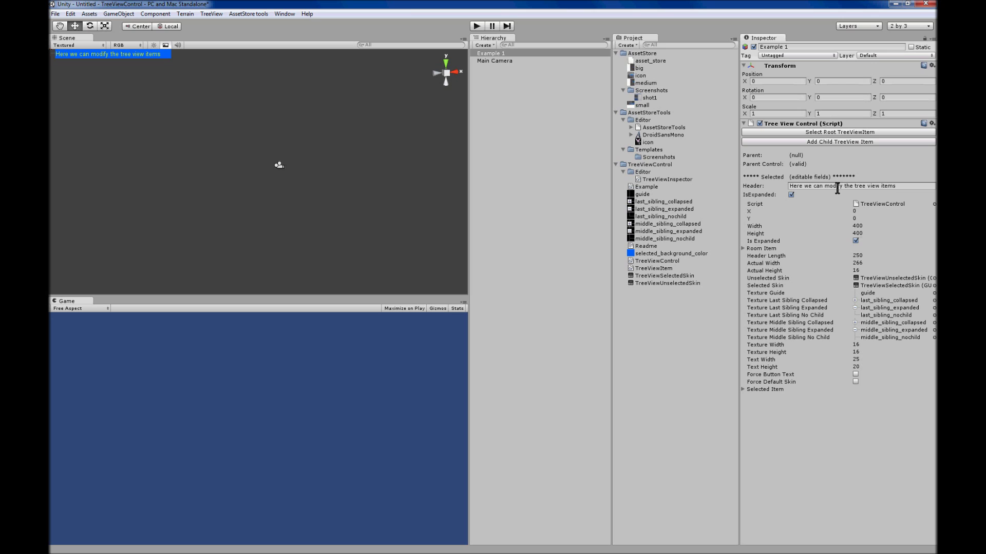
- Add a child under the root headed 'And create new tree view items'
click(826, 144)
click(93, 62)
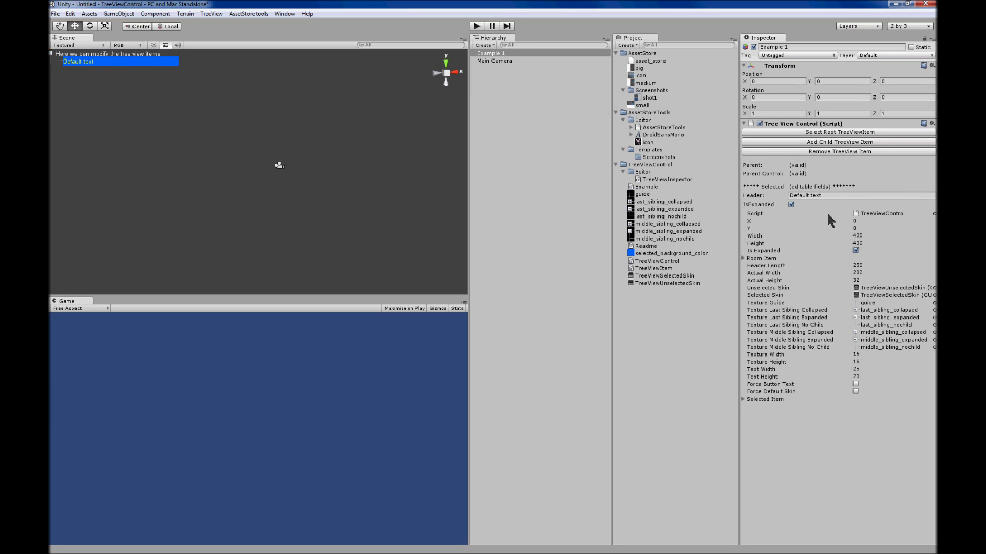
drag(830, 200, 765, 192)
text(And create new tree view items)
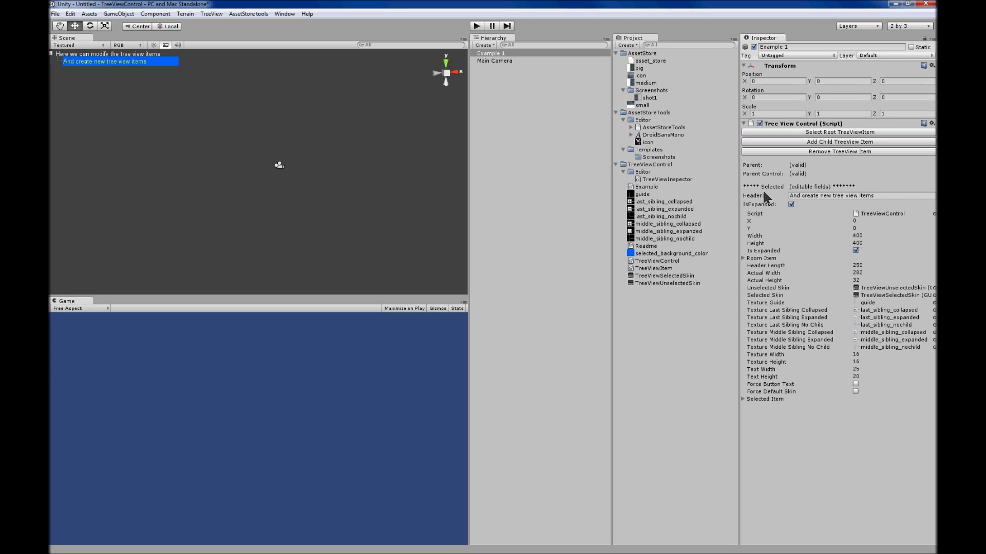
- Add a child under that item headed 'Add to the hierarchy'
click(799, 141)
click(92, 70)
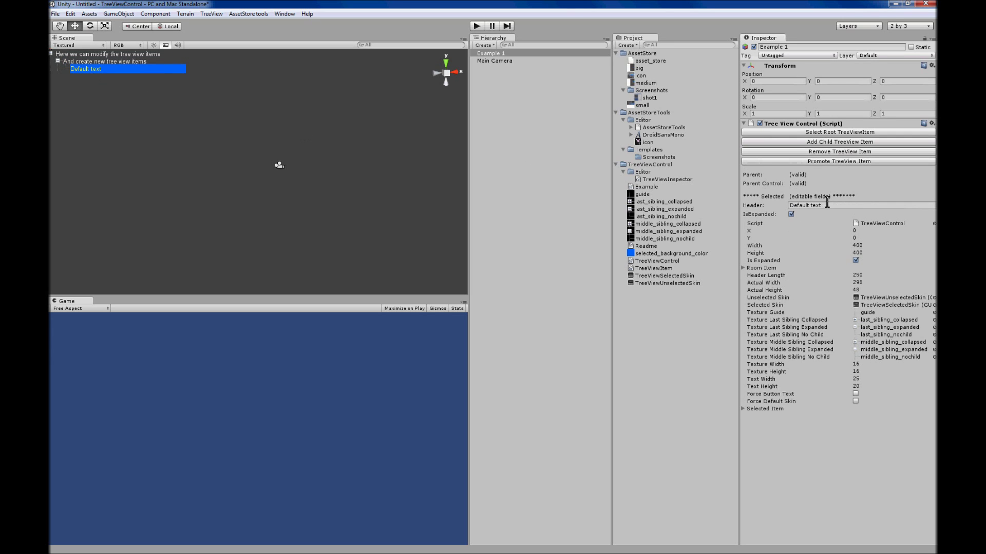
drag(829, 205, 748, 207)
text(Add to the hierarchy)
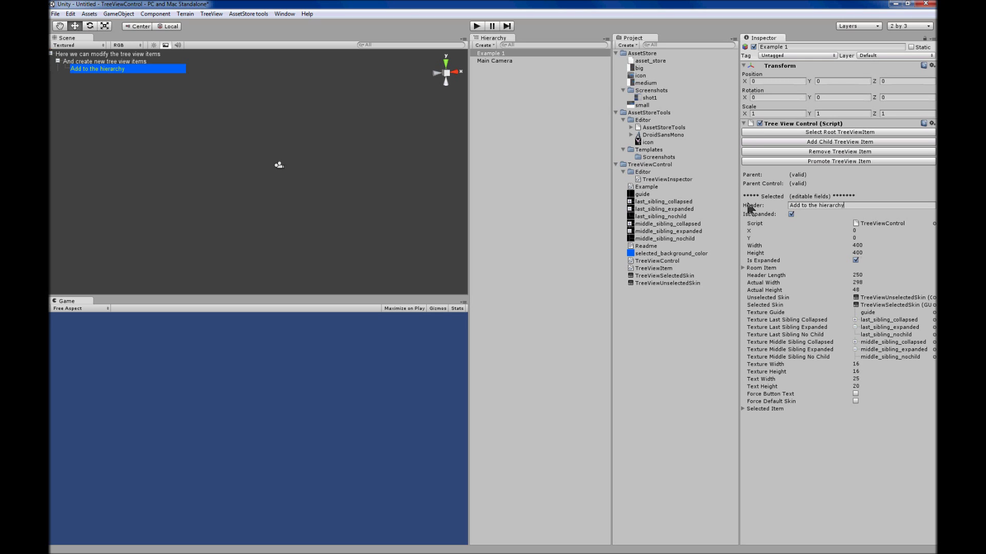
- Add more children under 'Add to the hierarchy' and rename the second 'Each new item gets a Default Text'
click(812, 143)
click(812, 142)
click(812, 143)
click(812, 143)
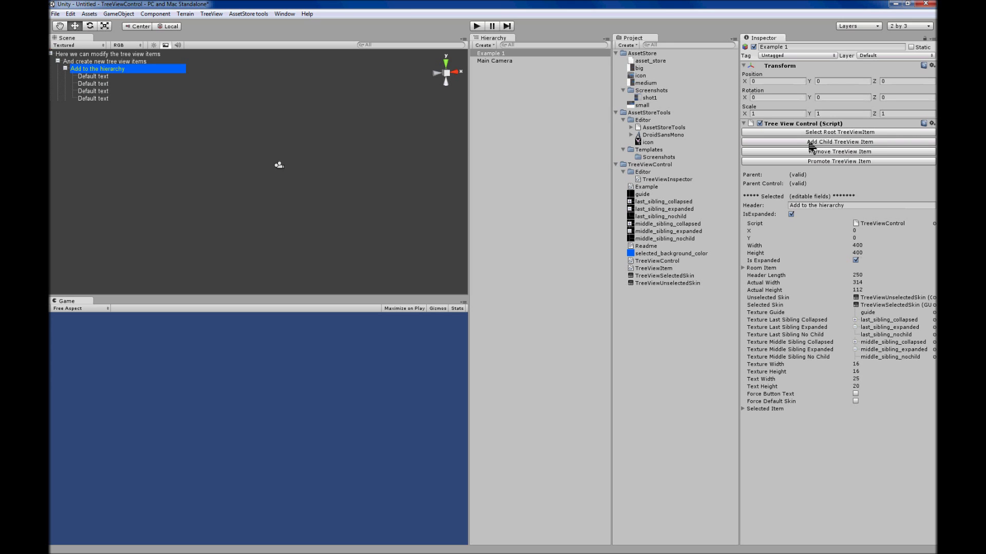
click(102, 84)
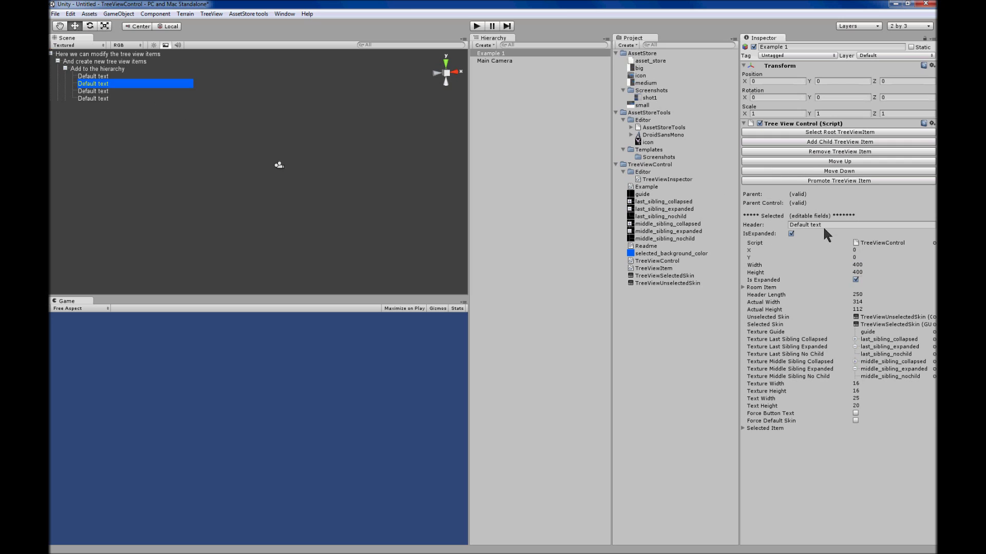
drag(820, 226, 765, 217)
text(Each new item gets a Default Te)
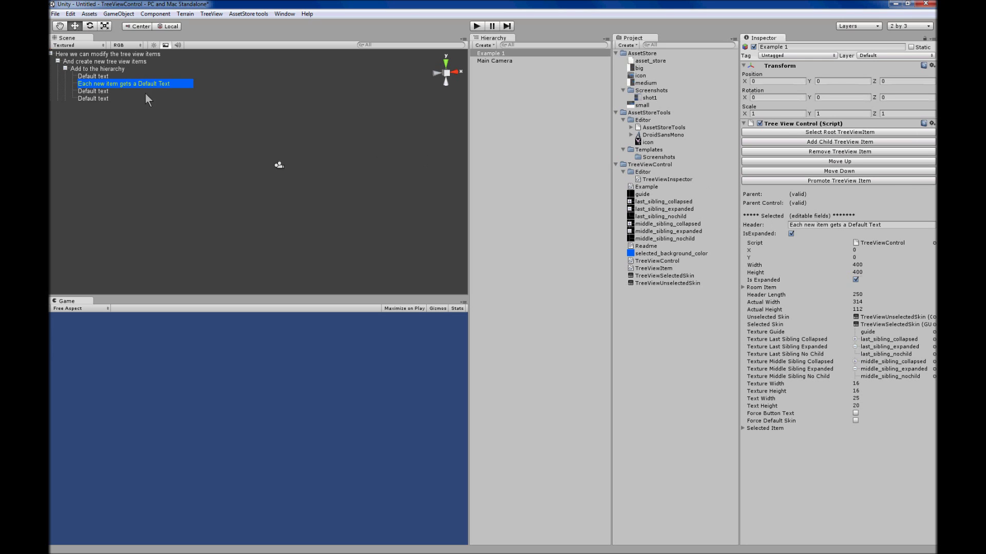
- Add three more children under 'And create new tree view items'
click(114, 62)
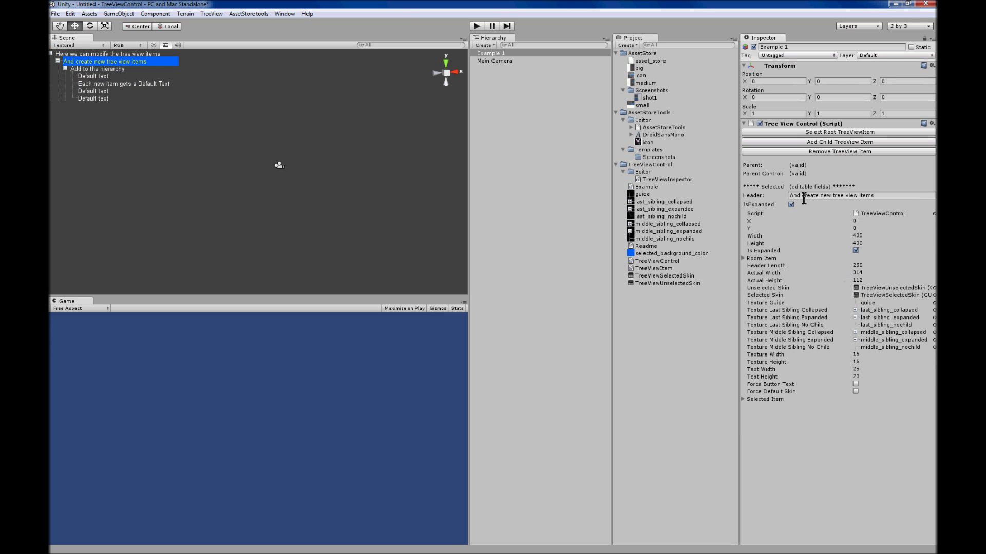
click(814, 144)
click(814, 144)
click(814, 143)
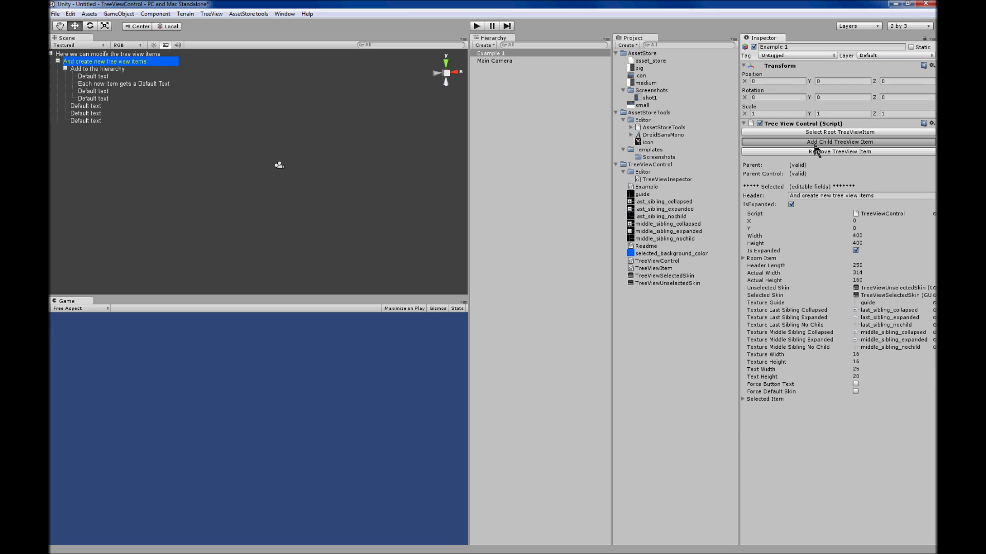
click(814, 144)
- Rename one new child 'Items can be removed', then remove it from the tree
click(91, 114)
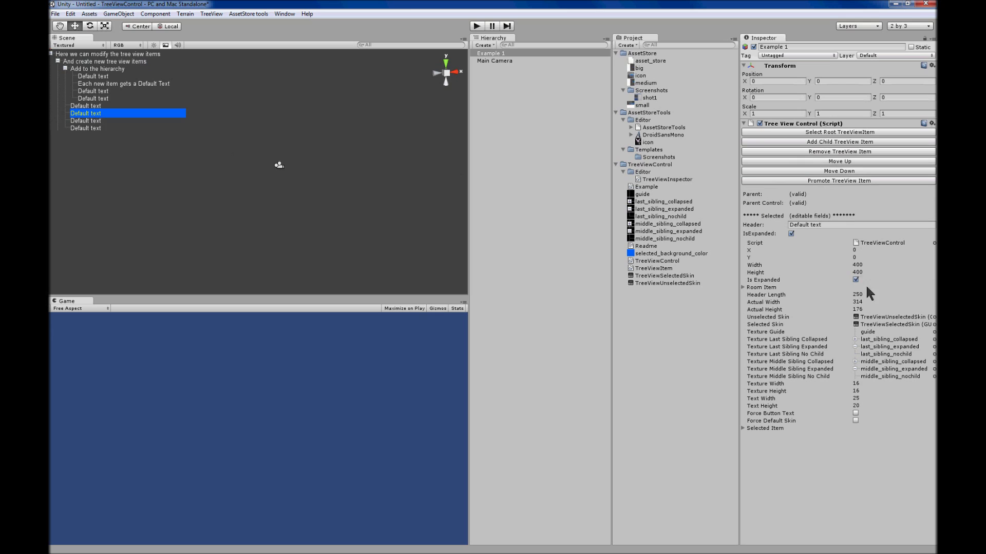
click(833, 226)
drag(834, 225, 759, 230)
text(Items can be removed)
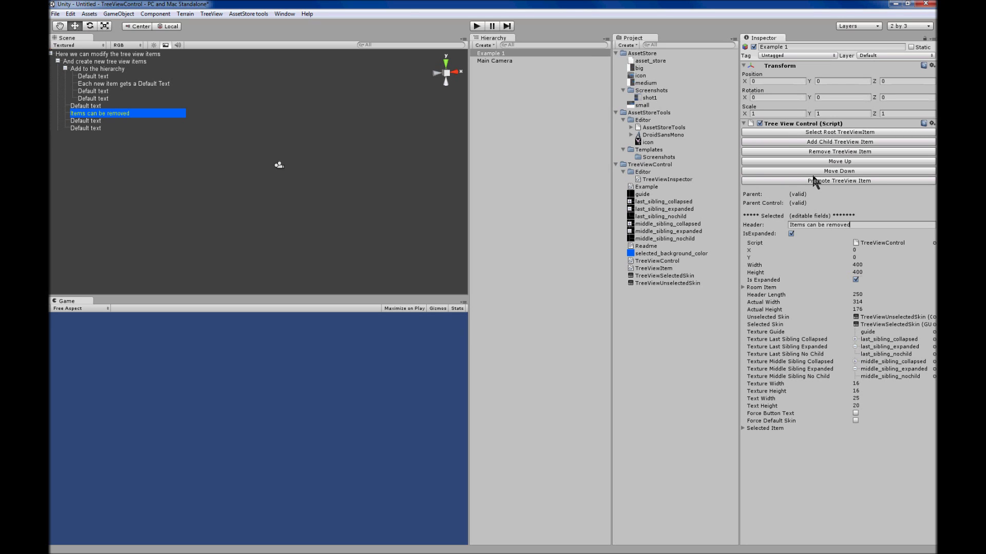
click(833, 152)
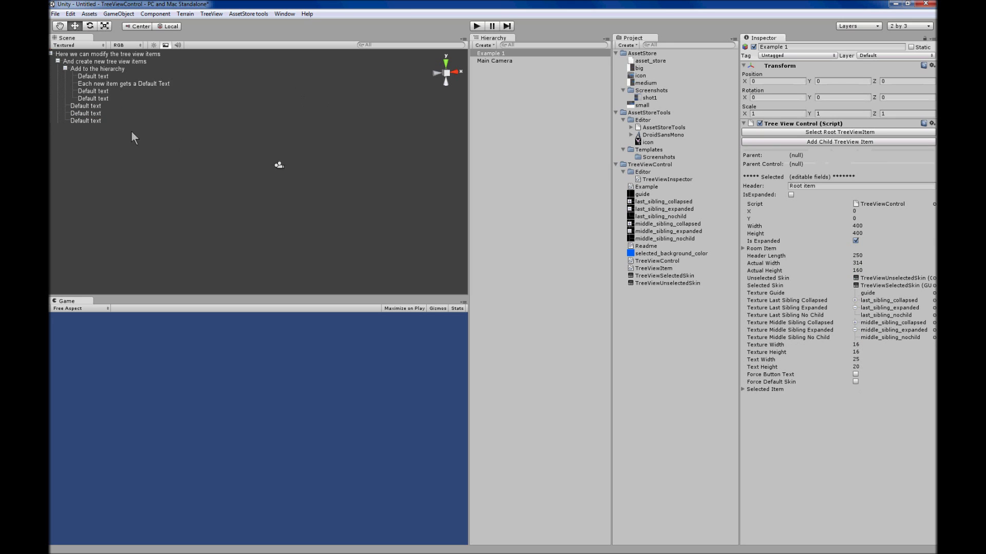
- Rename another remaining Default text item 'Items can be promoted'
click(96, 113)
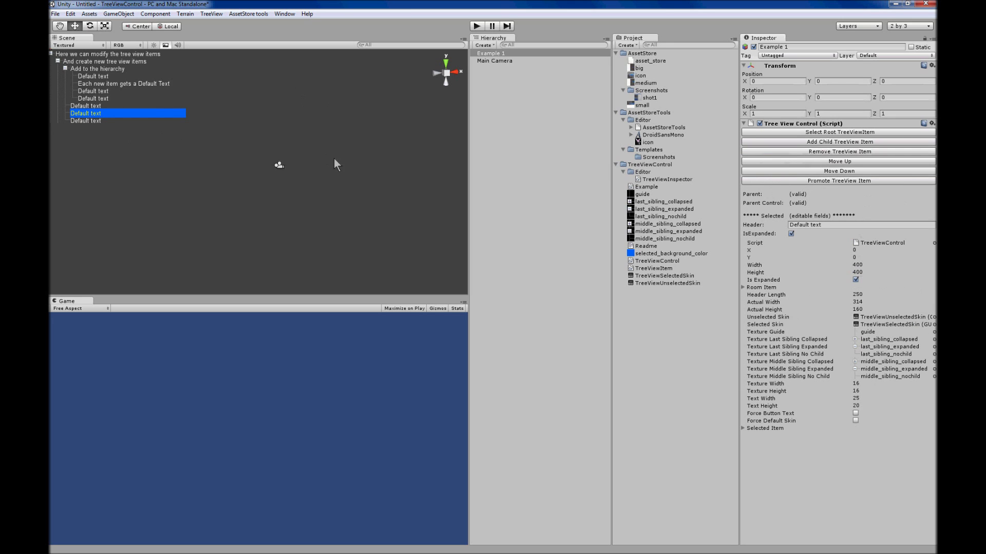
click(833, 226)
drag(833, 226, 772, 224)
text(Items can be promoted)
- Promote 'Items can be promoted' one level and rename a Default text item 'Tree view items can be moved'
click(829, 181)
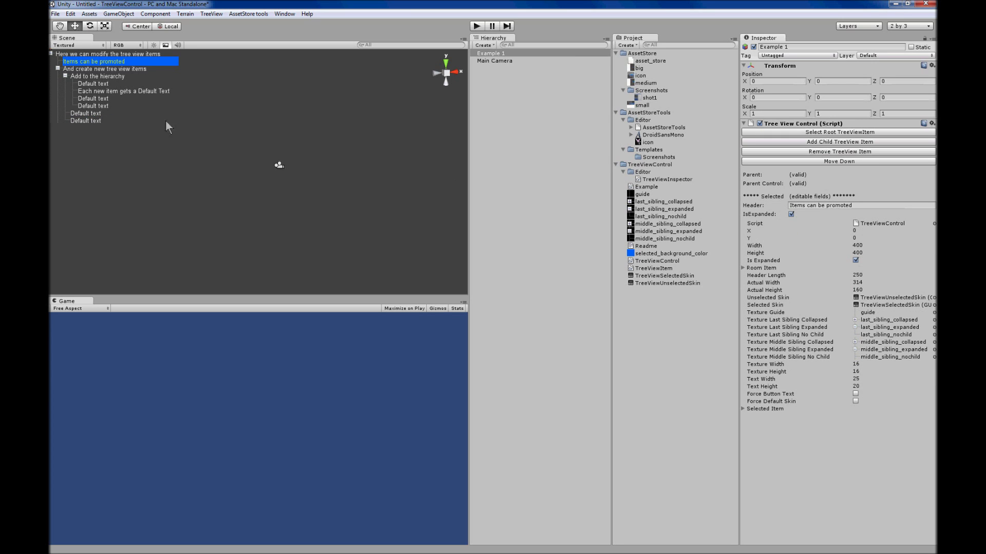
click(94, 84)
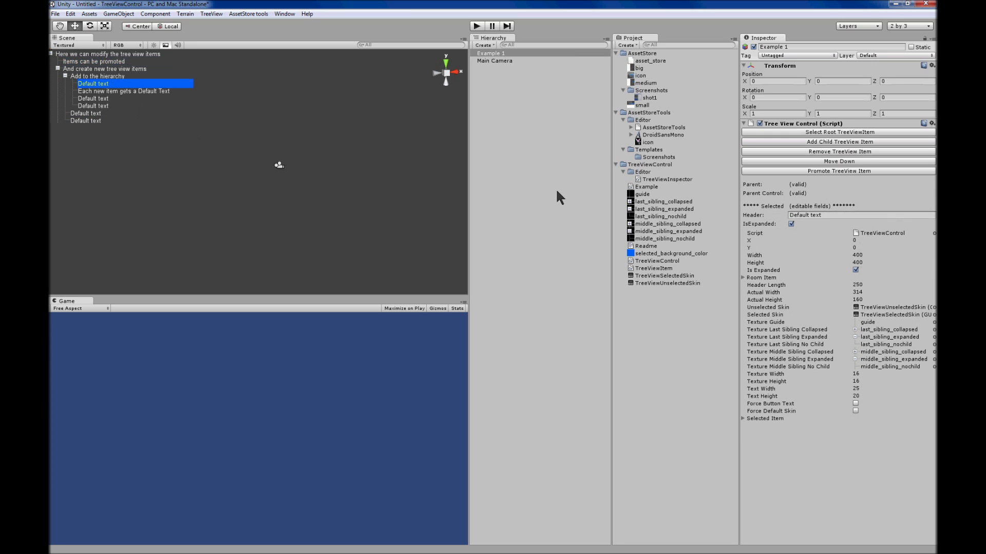
click(831, 215)
text(Tree view items can be moved)
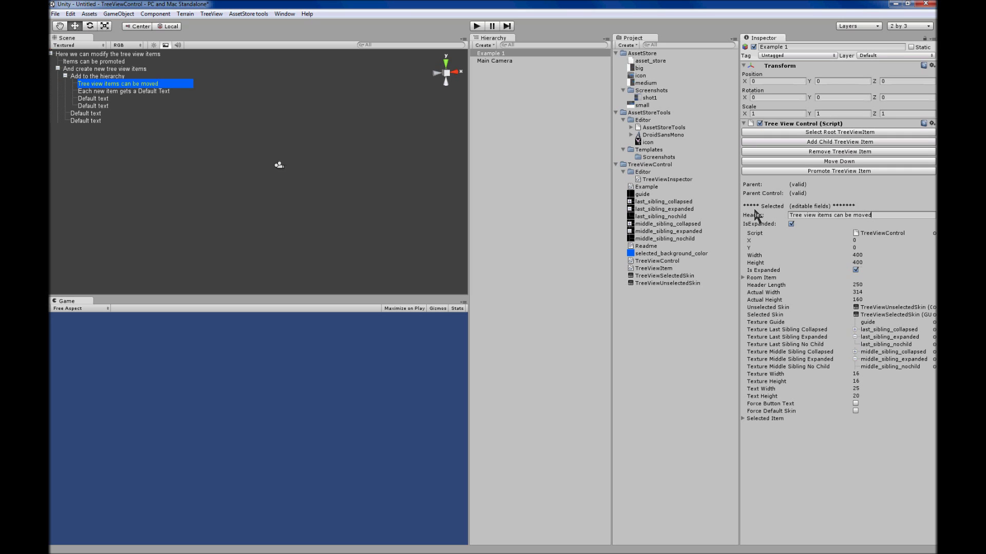
- Shift 'Tree view items can be moved' down several rows, then back up below 'Each new item gets a Default Text'
click(820, 162)
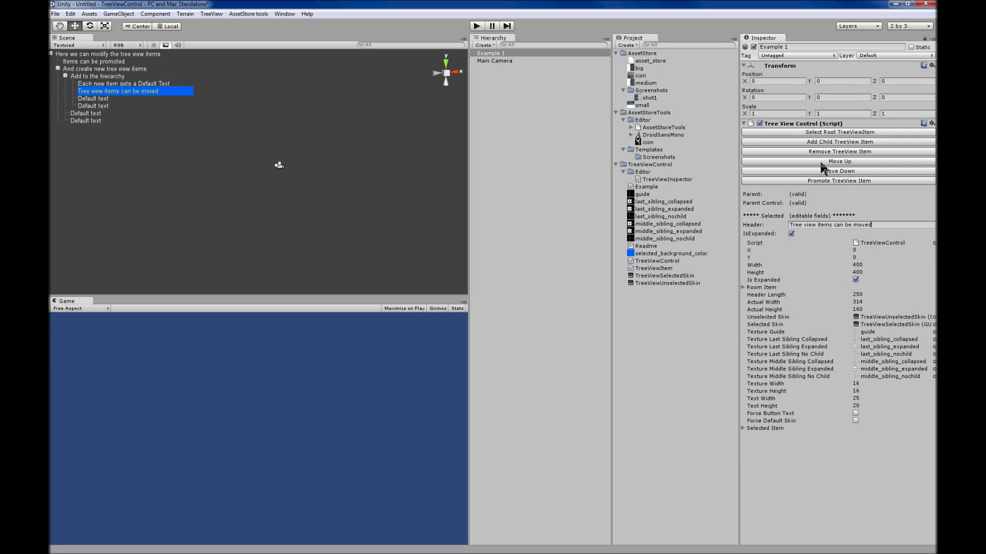
click(820, 162)
click(820, 162)
click(821, 171)
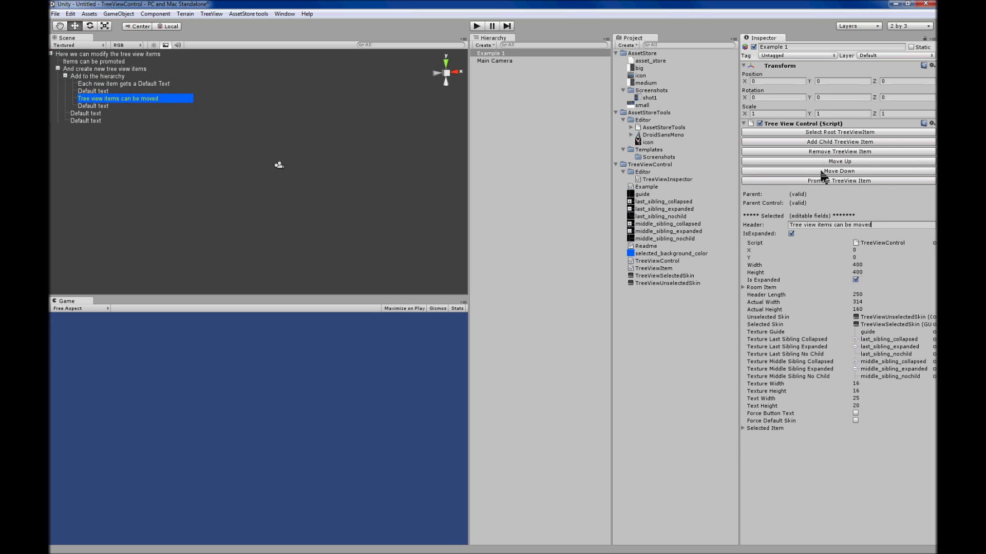
click(821, 173)
click(825, 162)
click(824, 163)
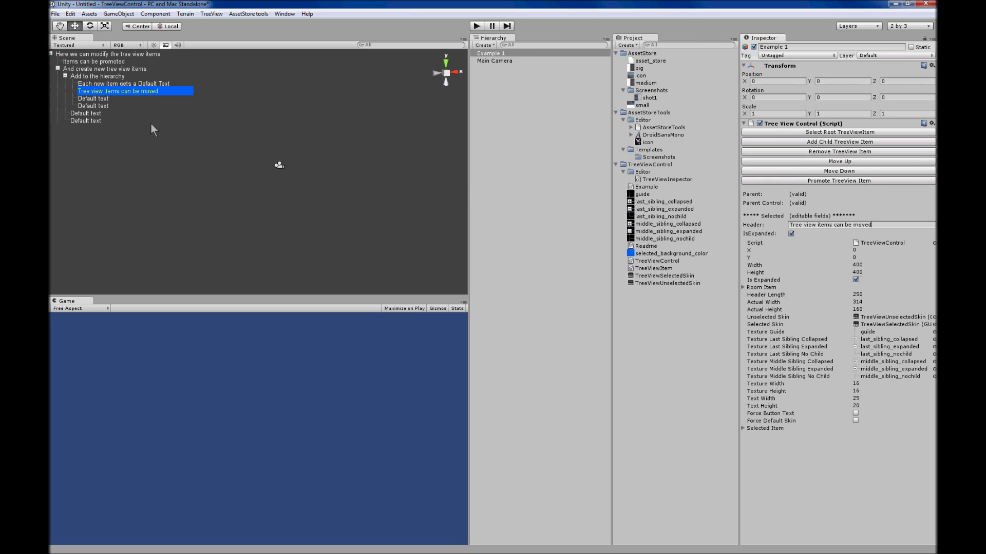
- Collapse and re-expand the 'Add to the hierarchy' branch, then select the last Default text item
click(66, 76)
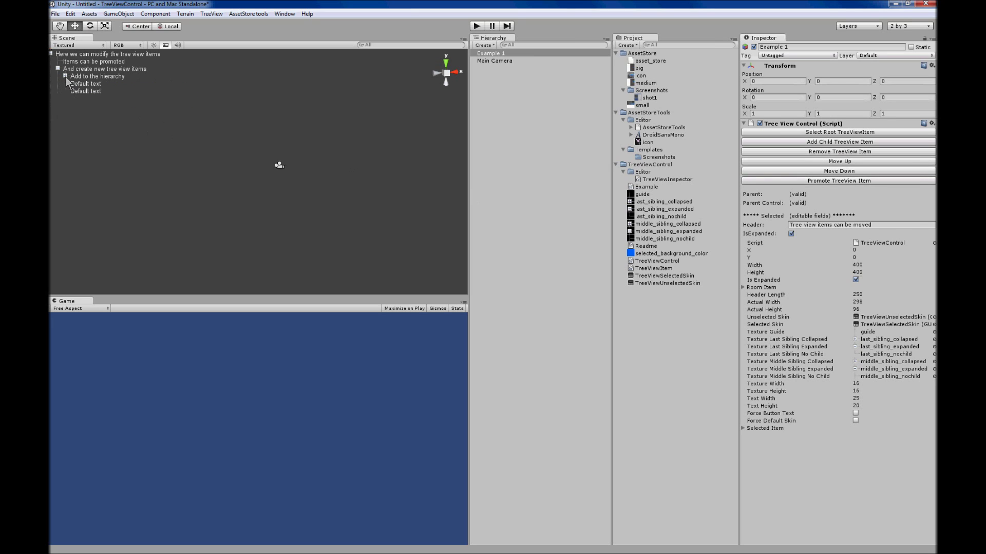
click(66, 76)
click(89, 120)
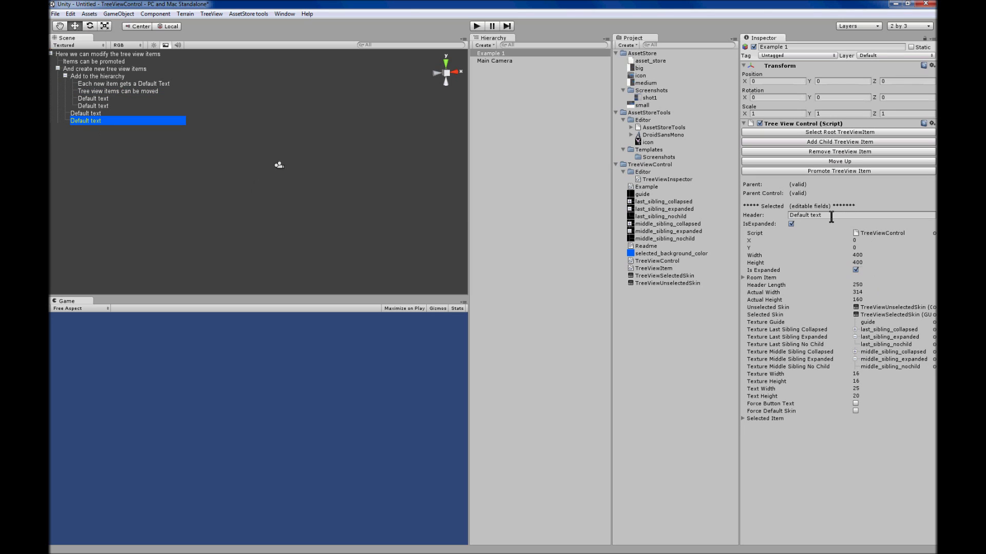
- Rename the last item 'Items can be added with the inspector' and add child 'Items can also be added via the example.cs code'
drag(838, 216, 764, 215)
text(Items can be added with the inspector)
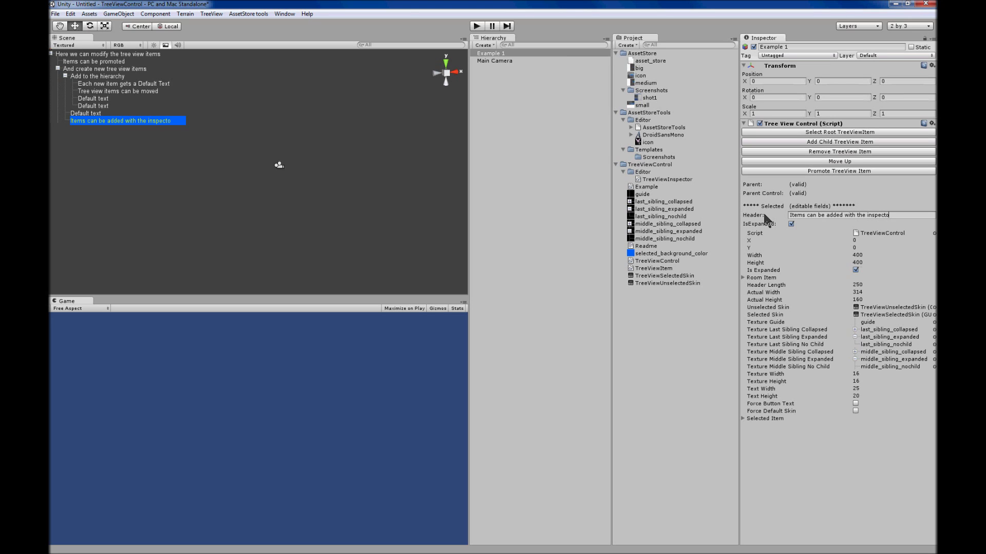
click(811, 143)
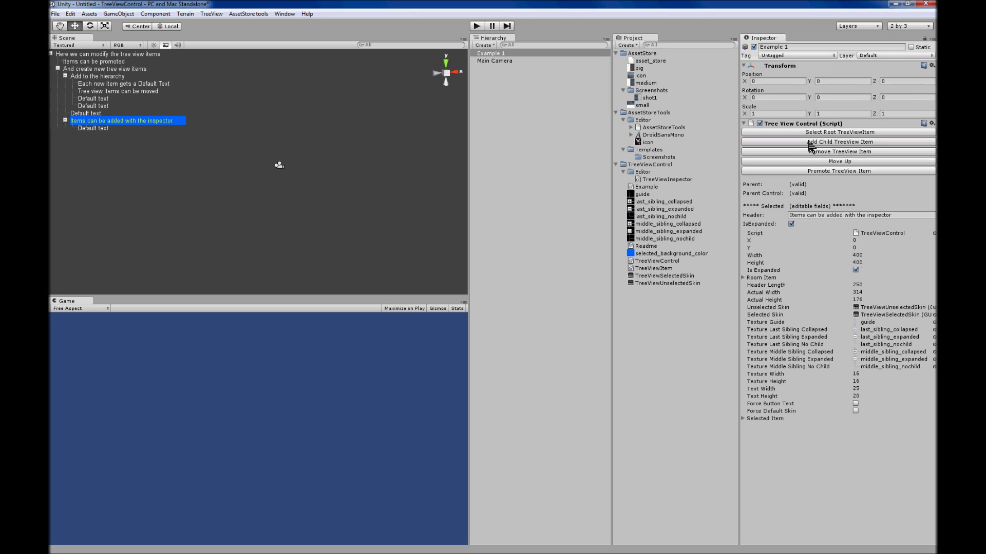
click(95, 129)
click(844, 205)
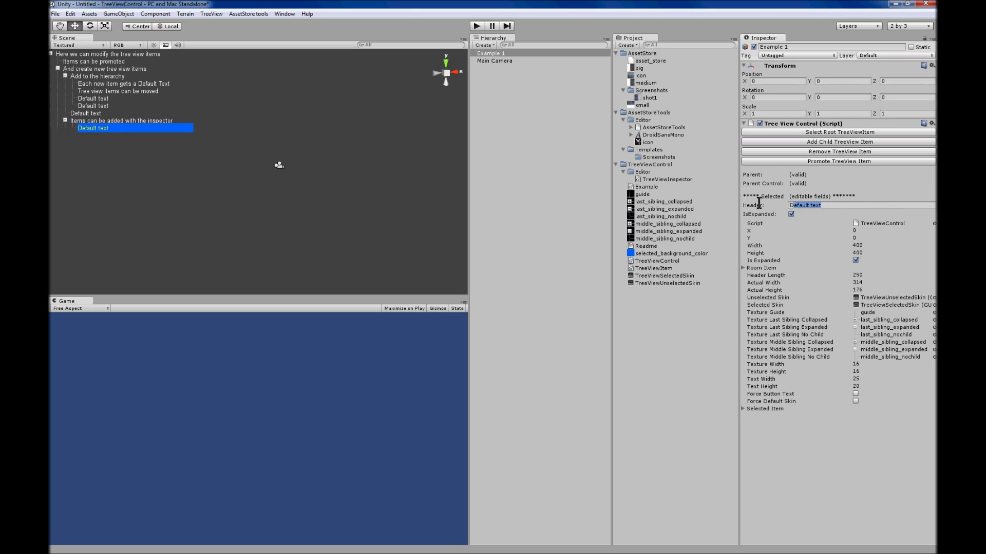
text(Items can also be added)
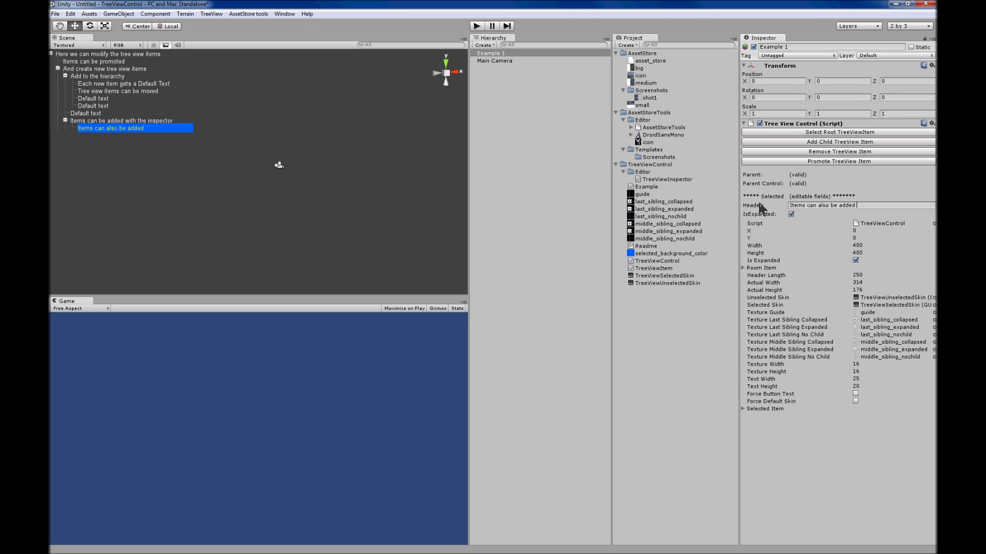
text( via the example.cs code)
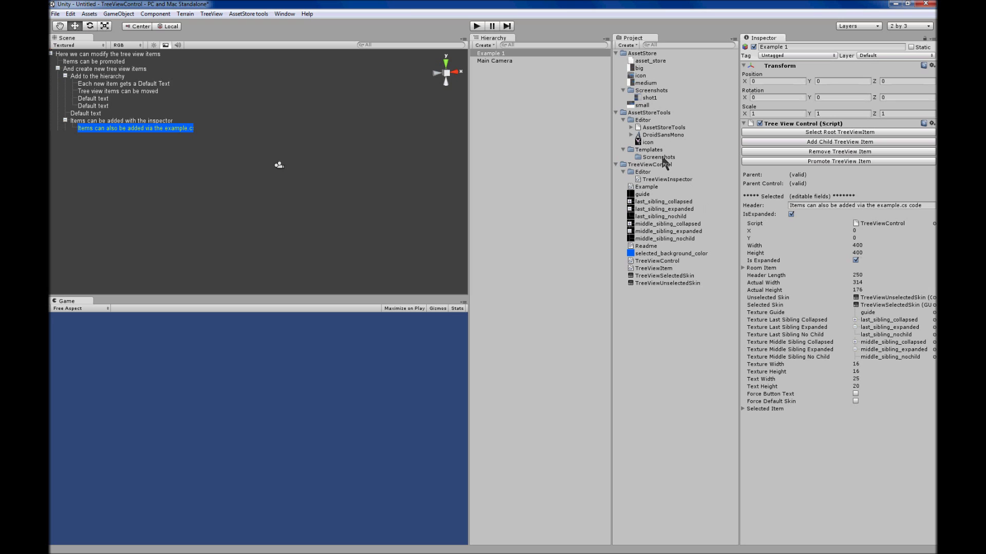
- Drag the Example script from the Project panel onto Example 1
click(646, 188)
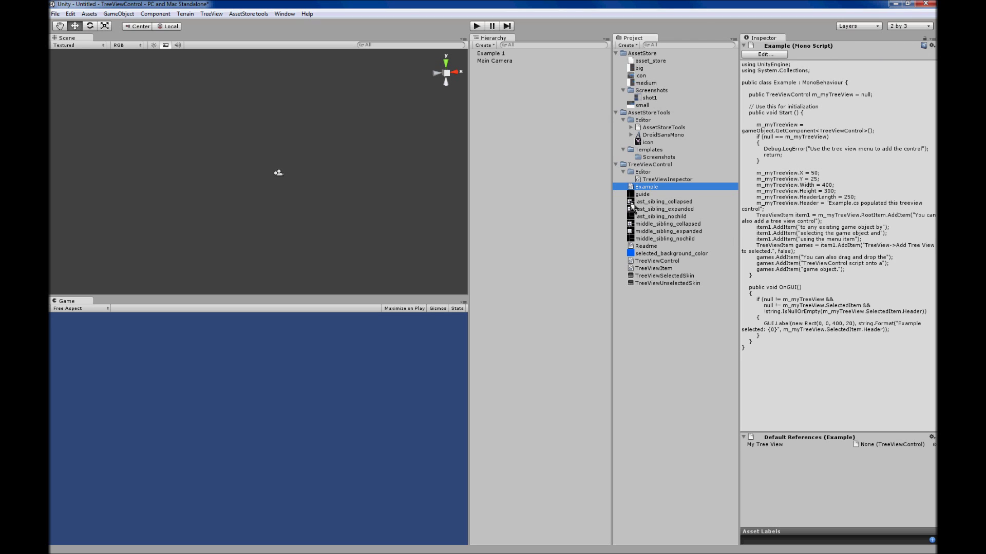
mouse_move(645, 188)
mouse_down()
mouse_move(572, 168)
mouse_move(550, 103)
mouse_move(501, 57)
mouse_up()
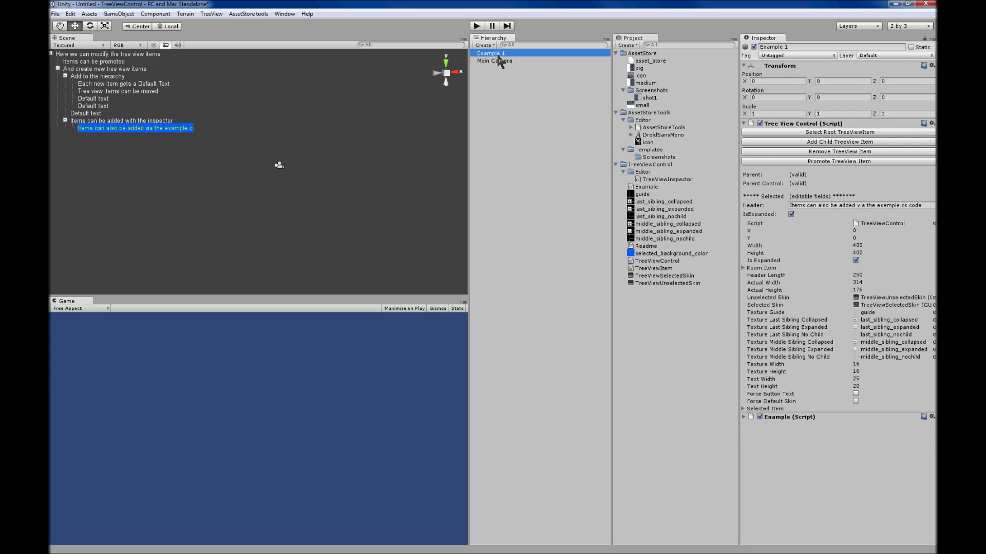
- Test in Play mode, collapsing and re-expanding the root and two branches, then stop and open Example 1's context menu
click(476, 27)
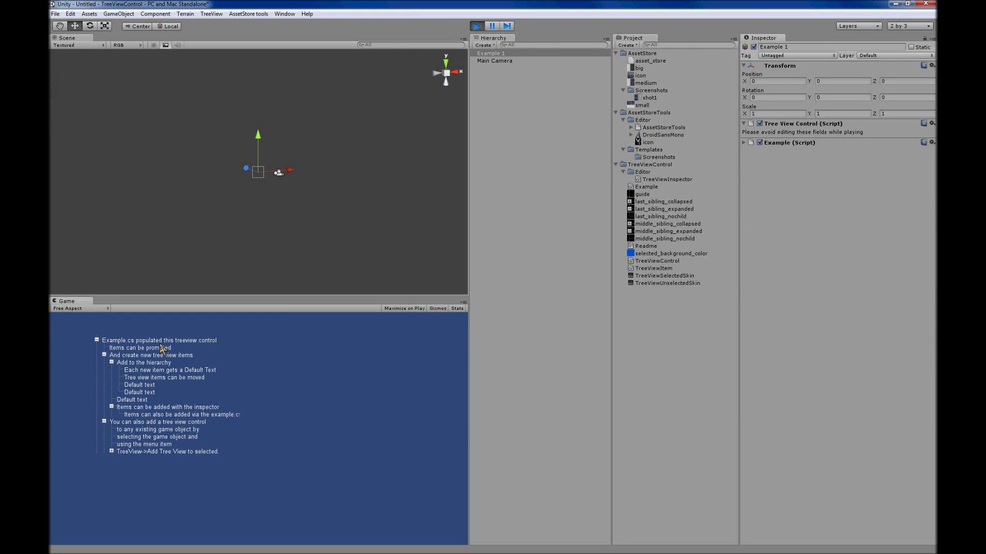
click(97, 340)
click(97, 340)
click(104, 355)
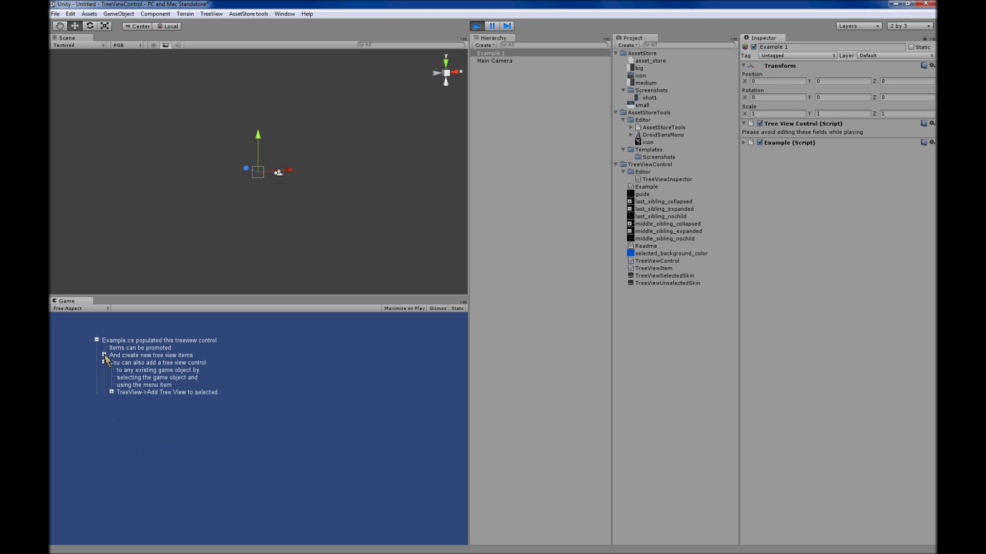
click(104, 355)
click(104, 421)
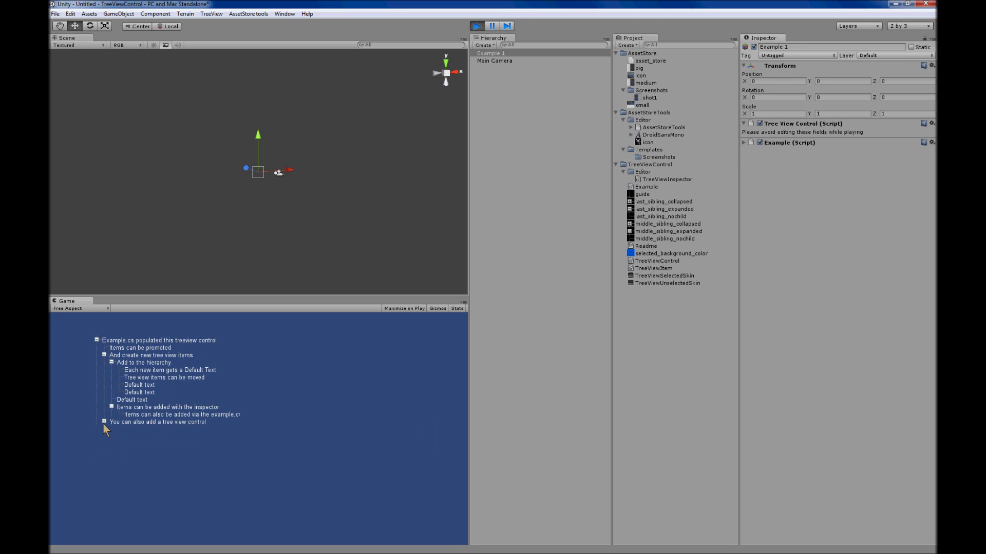
click(105, 421)
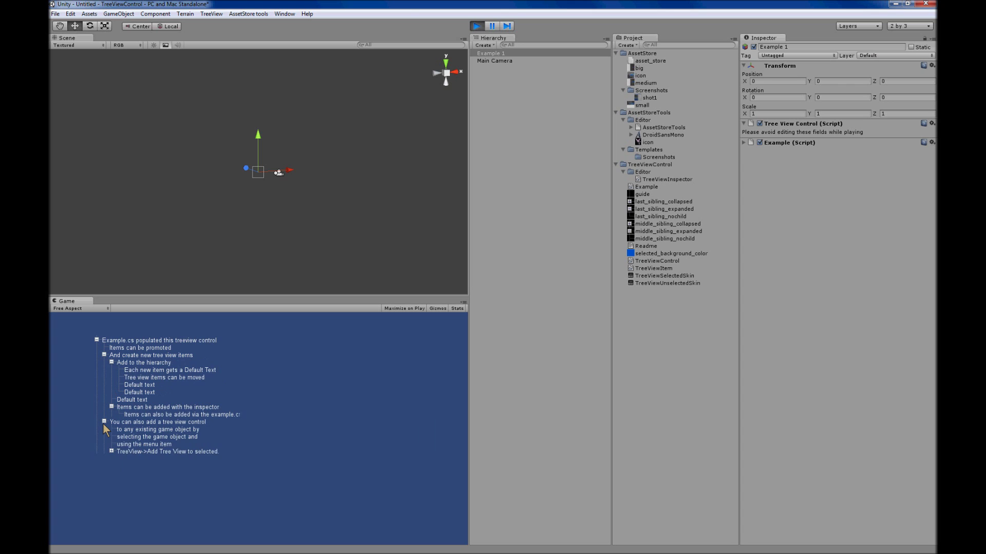
click(476, 26)
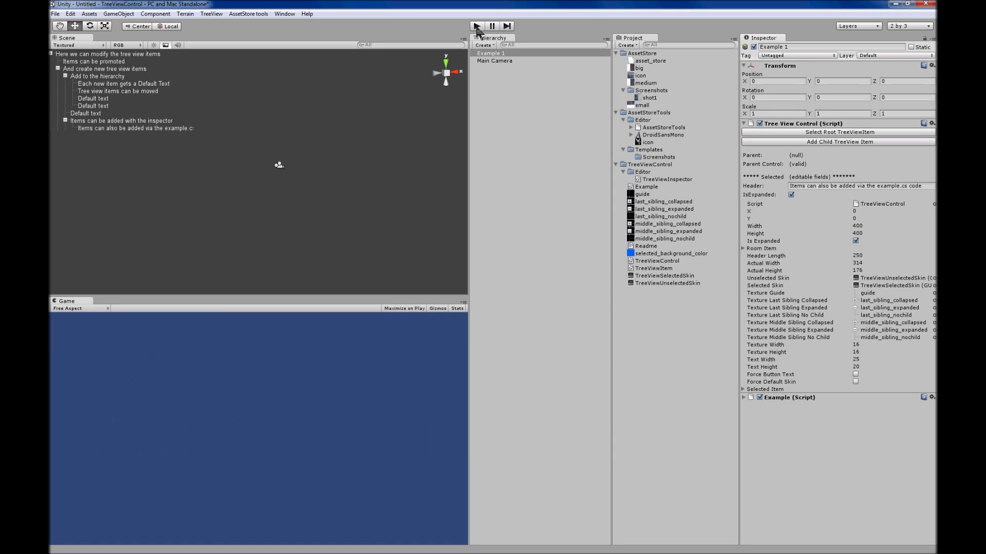
right_click(501, 54)
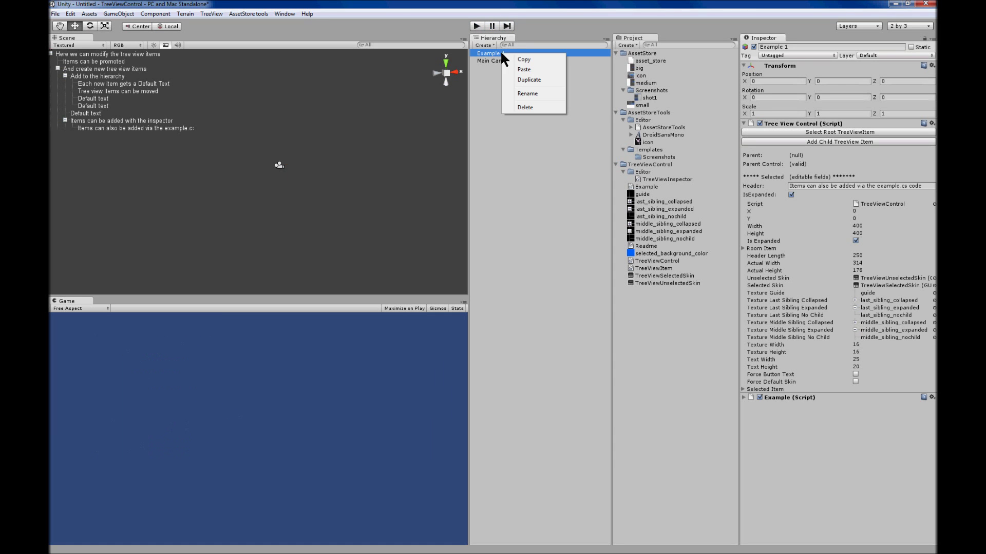
- Delete the Example 1 object from the scene
click(523, 108)
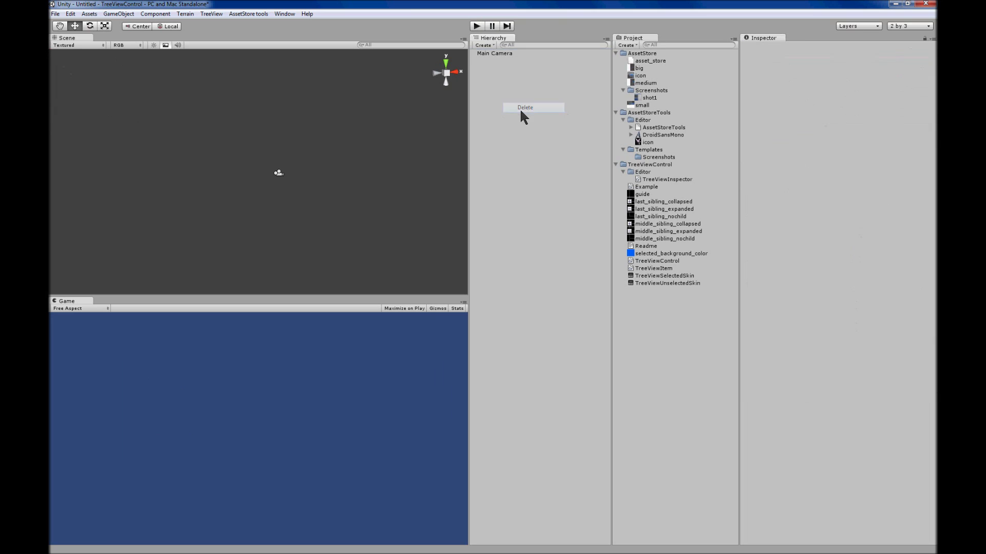
click(208, 17)
click(208, 17)
- Create a new empty GameObject and attach the TreeViewControl script to it
click(118, 14)
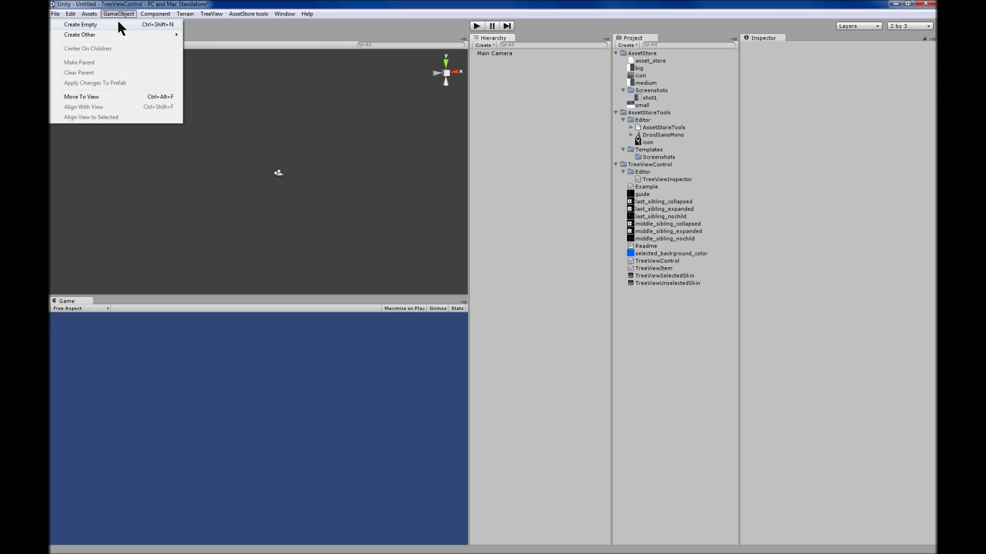
click(119, 26)
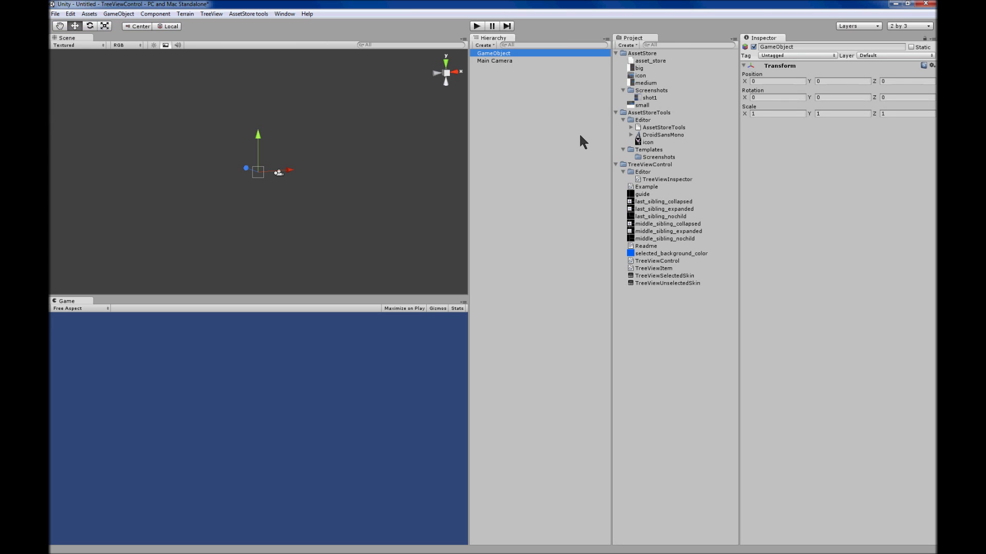
click(662, 262)
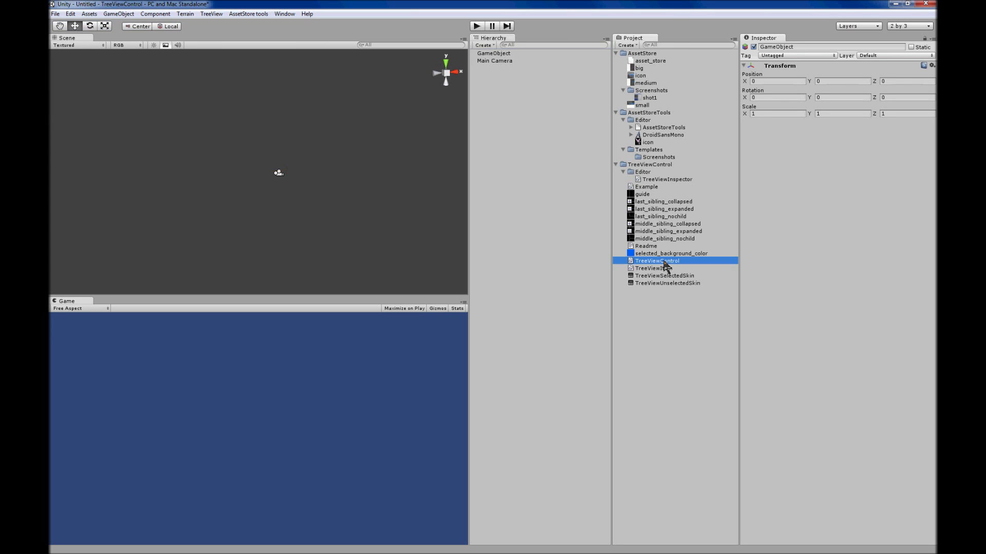
drag(667, 263, 505, 61)
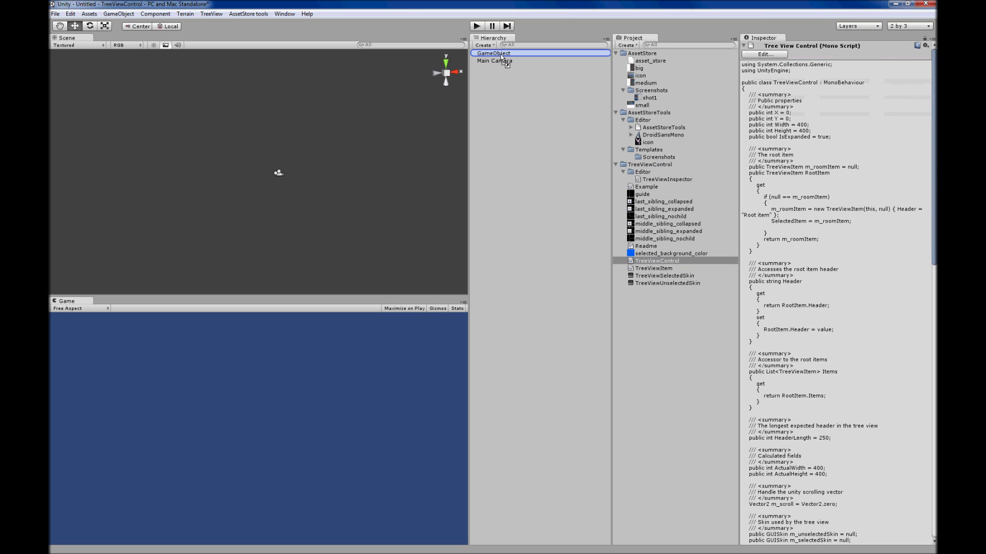
click(498, 54)
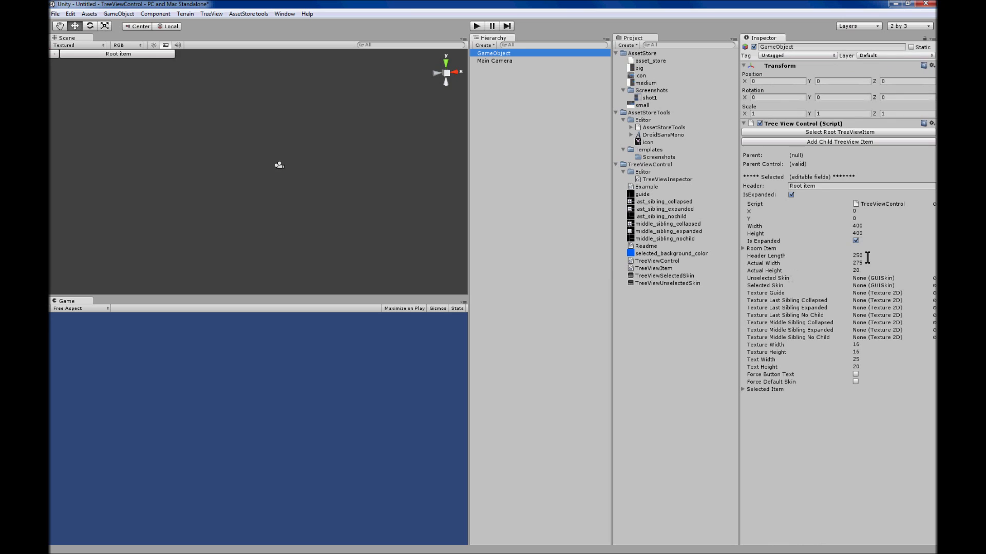
- Set the root header to 'Here we have the default skin' and add five child items
click(827, 188)
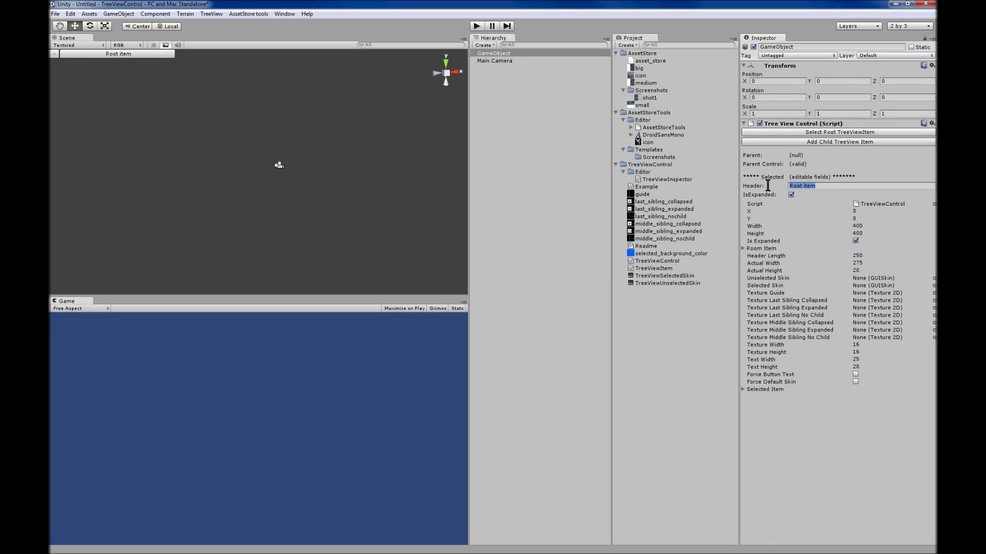
text(Here we have the default skin)
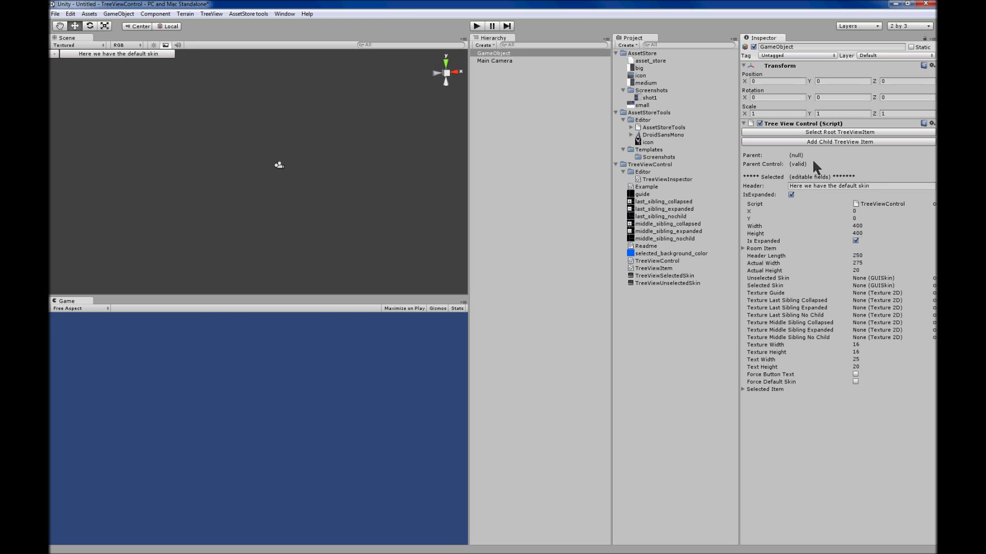
click(816, 141)
click(816, 141)
click(816, 141)
click(816, 140)
click(817, 141)
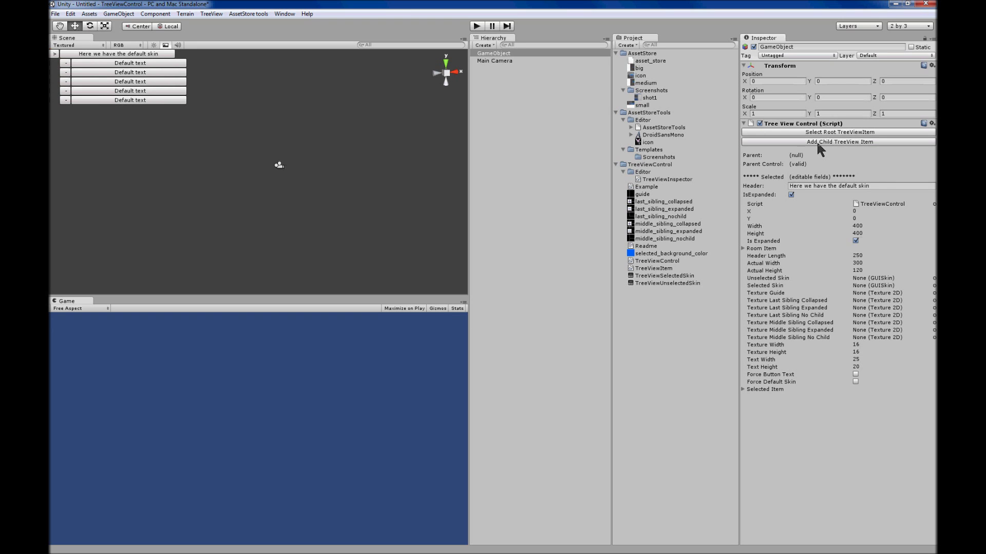
- Rename the third child 'Which can be changed'
click(150, 81)
click(852, 214)
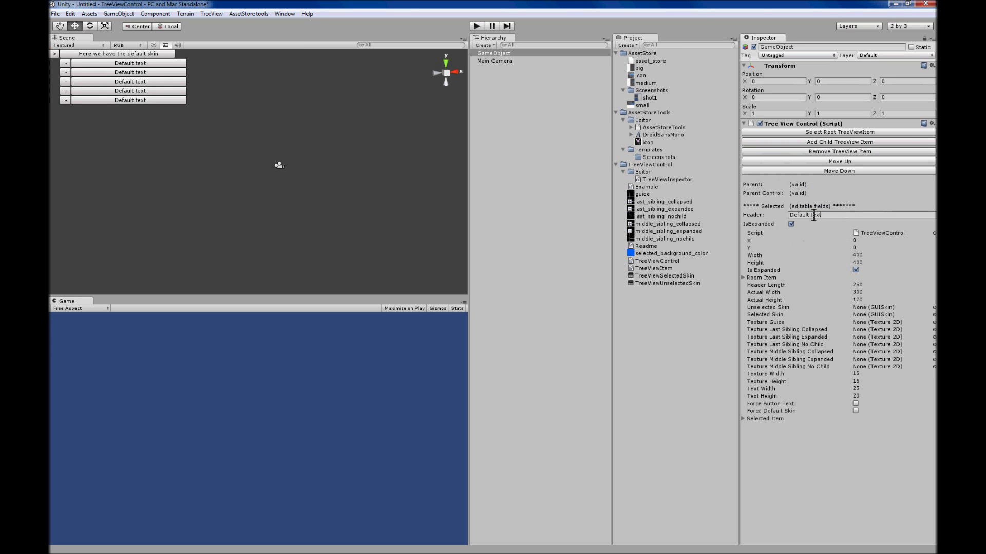
text(Which can be changed)
click(211, 14)
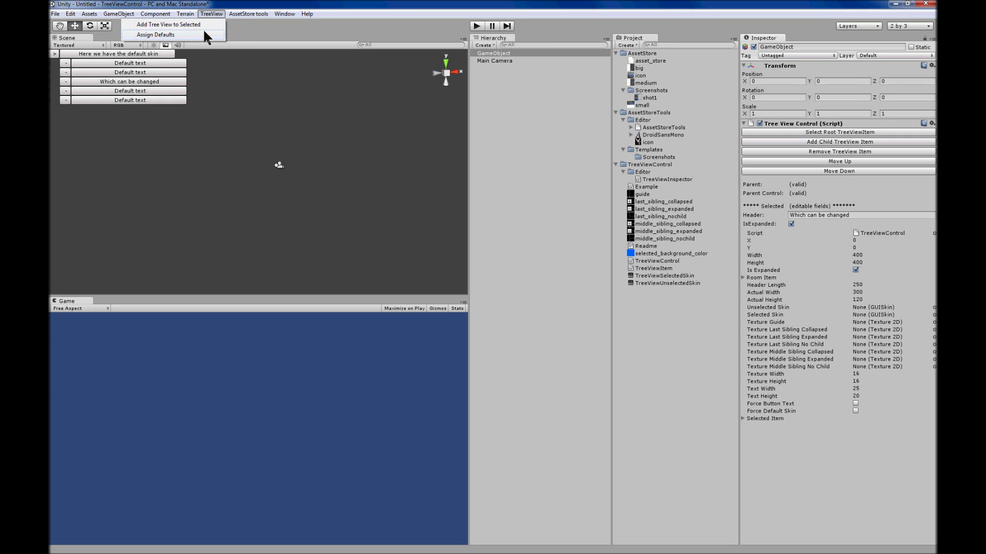
click(203, 31)
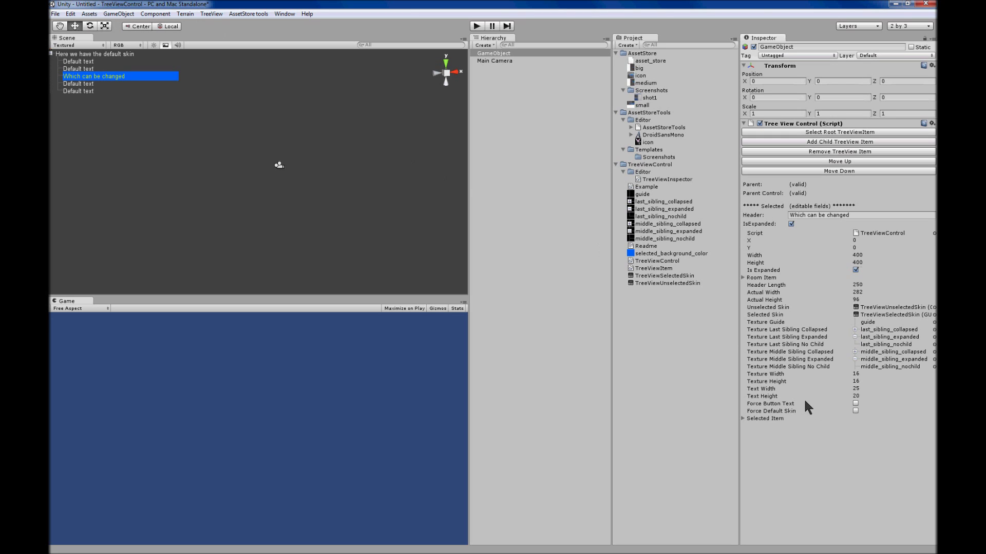
click(89, 93)
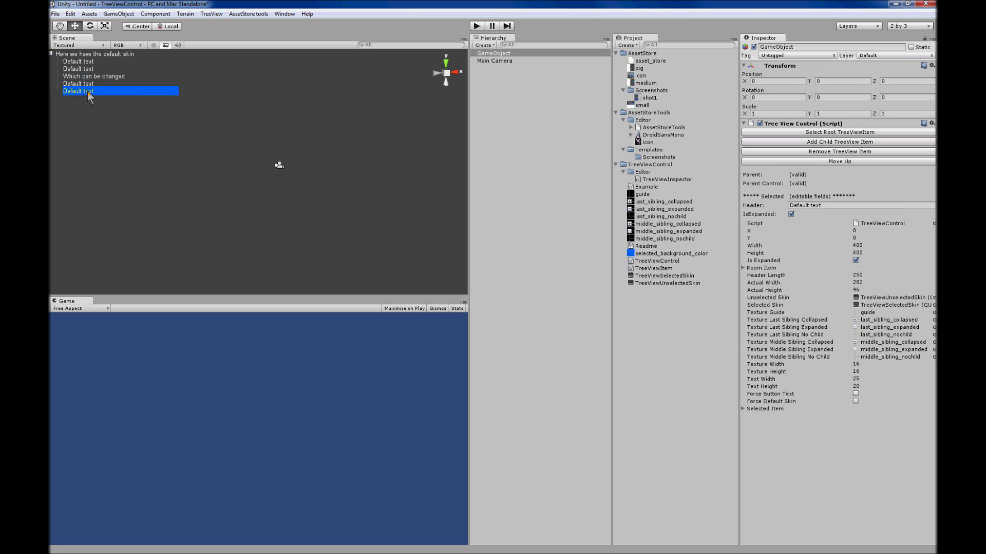
click(826, 206)
text(Or even toggled)
click(855, 402)
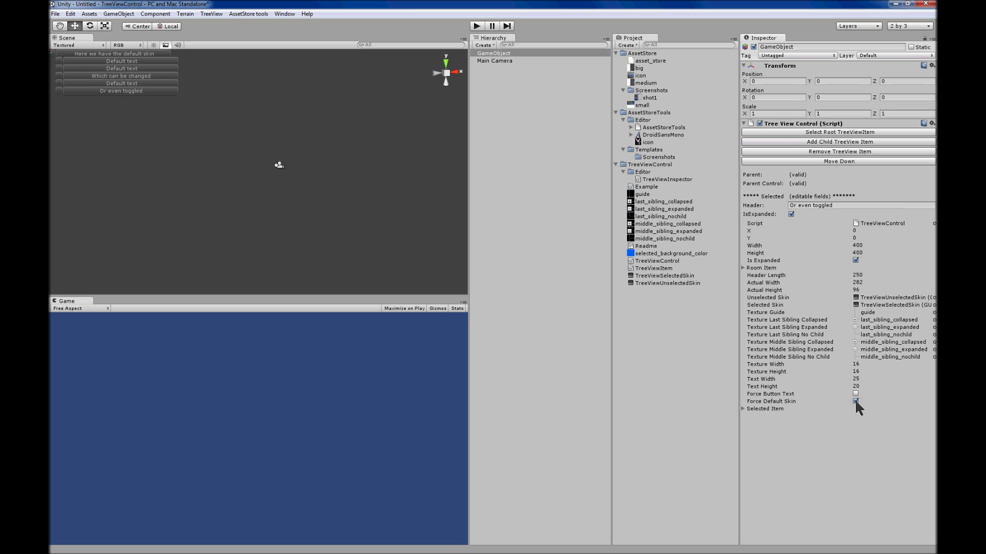
click(855, 401)
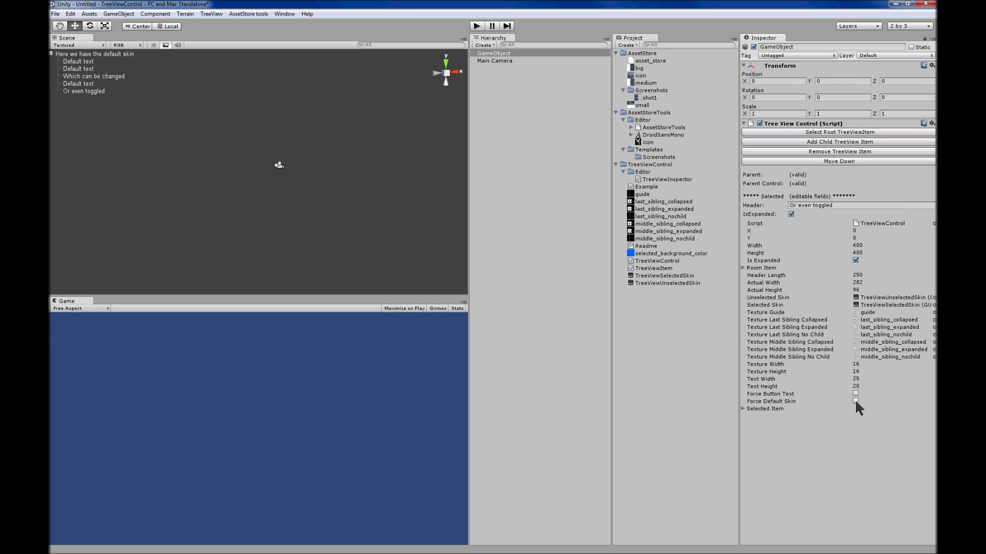
- Enable Force Button Text and rename the Default text item to 'Text based icons'
click(854, 394)
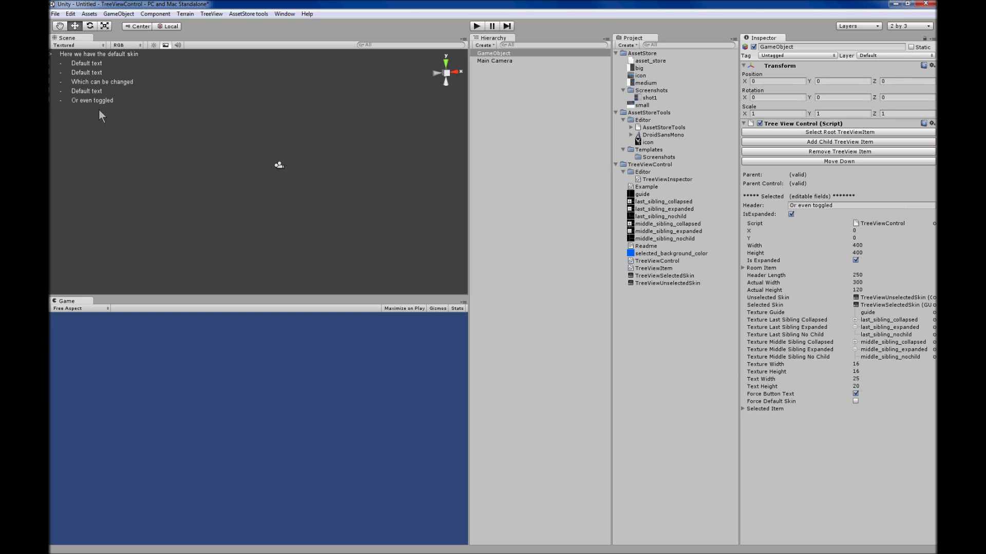
click(95, 100)
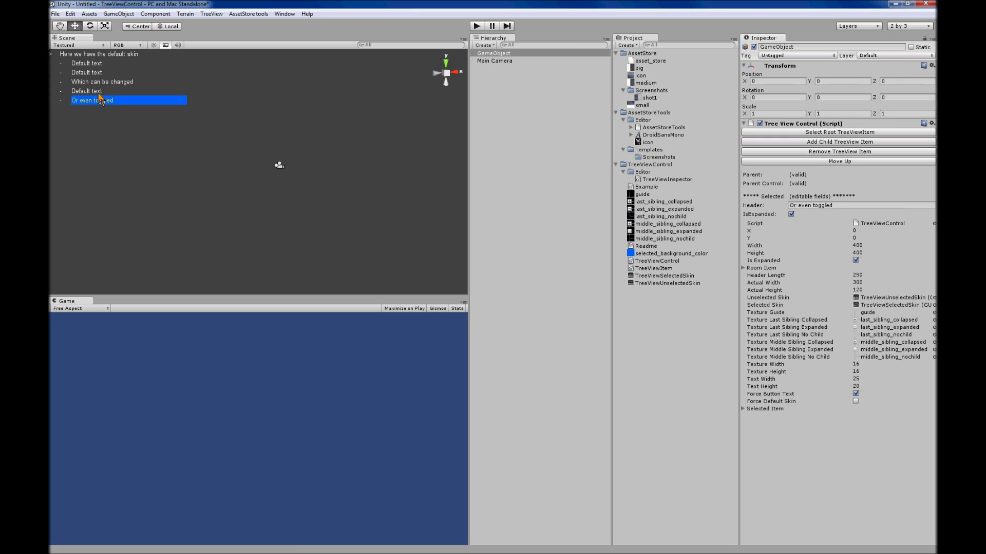
click(99, 94)
click(821, 215)
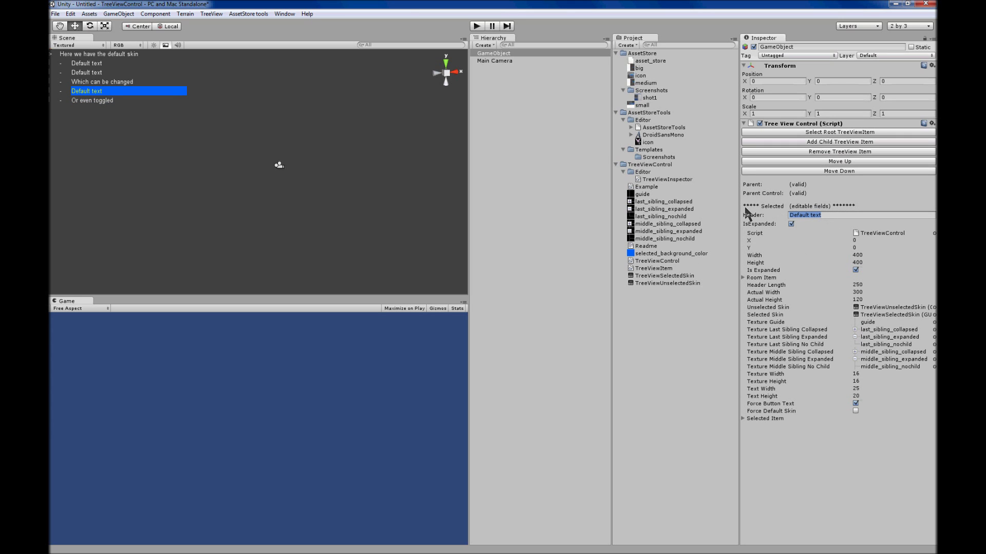
text(Text based icons)
- Add two children under it and rename the first 'The spacing can be changed via the gui skin'
click(813, 144)
click(812, 144)
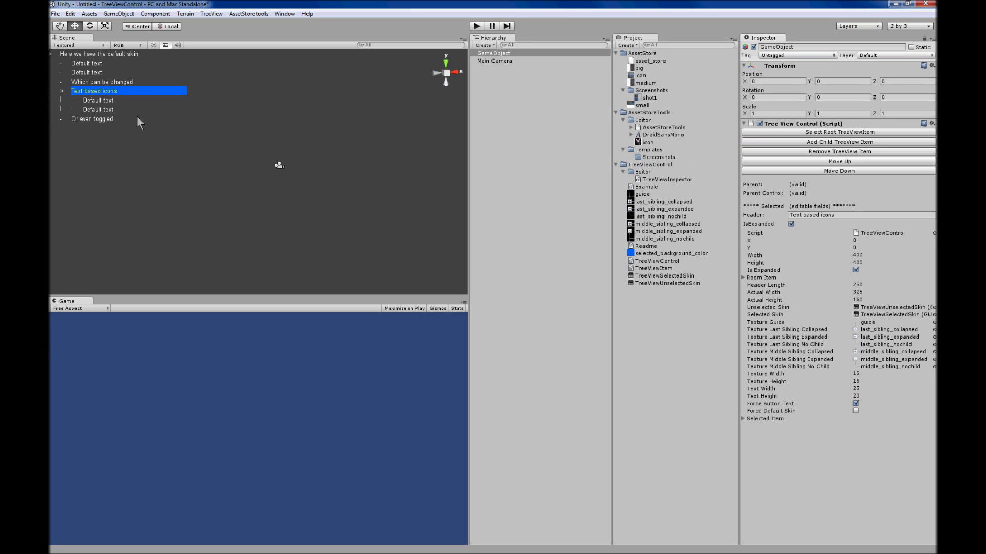
click(98, 101)
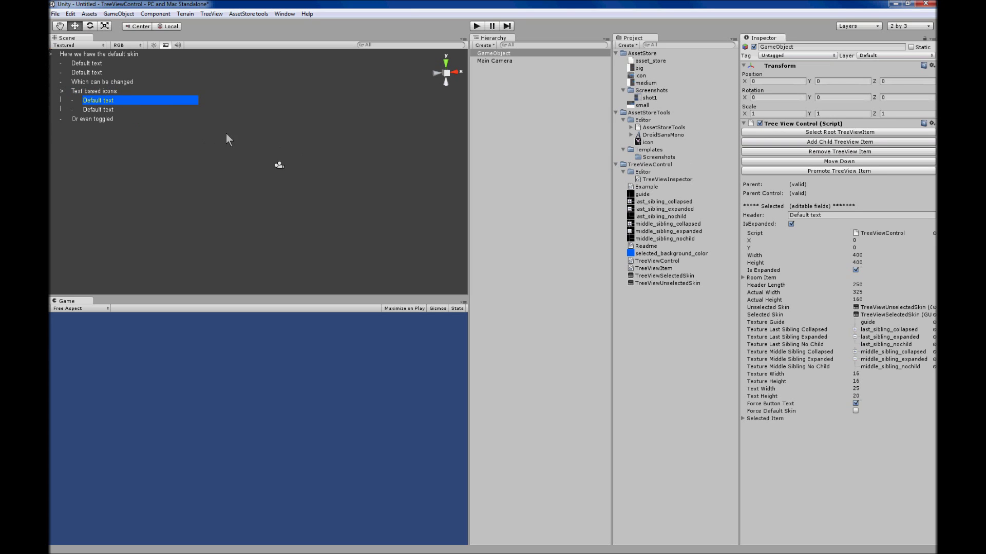
click(829, 217)
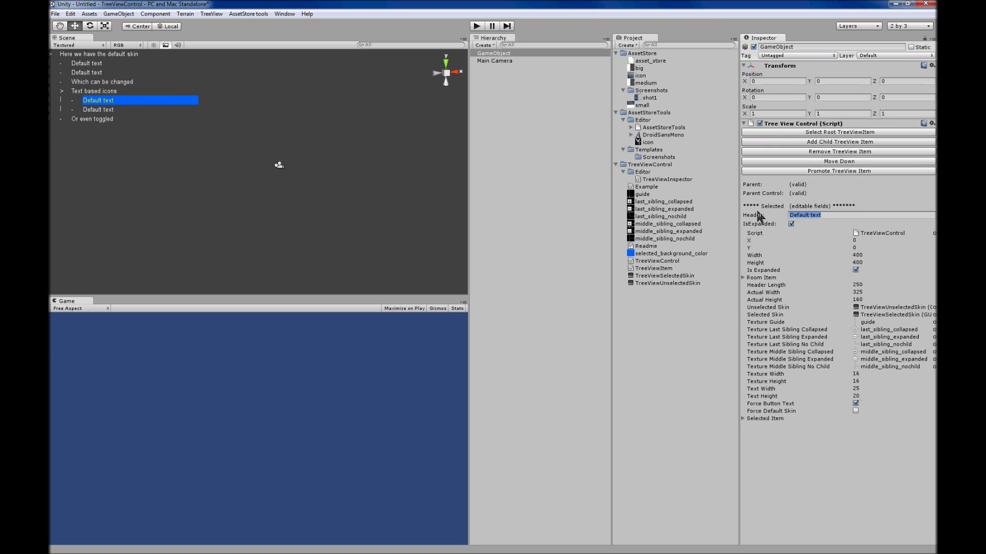
text(The spacing can be changed )
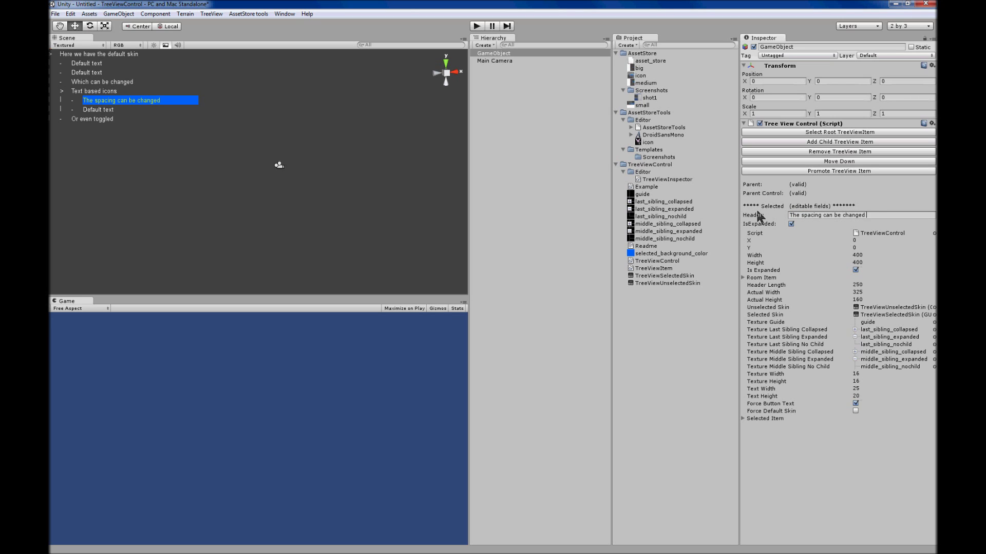
text(via the gui skin)
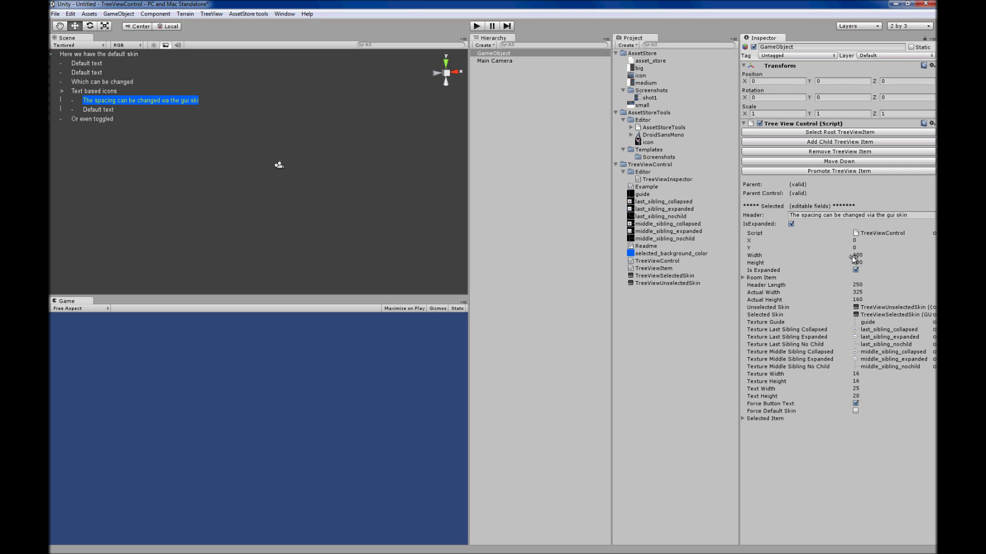
- Move and resize the tree view, trying widths of 500, 1000 and 2000
drag(853, 258, 873, 255)
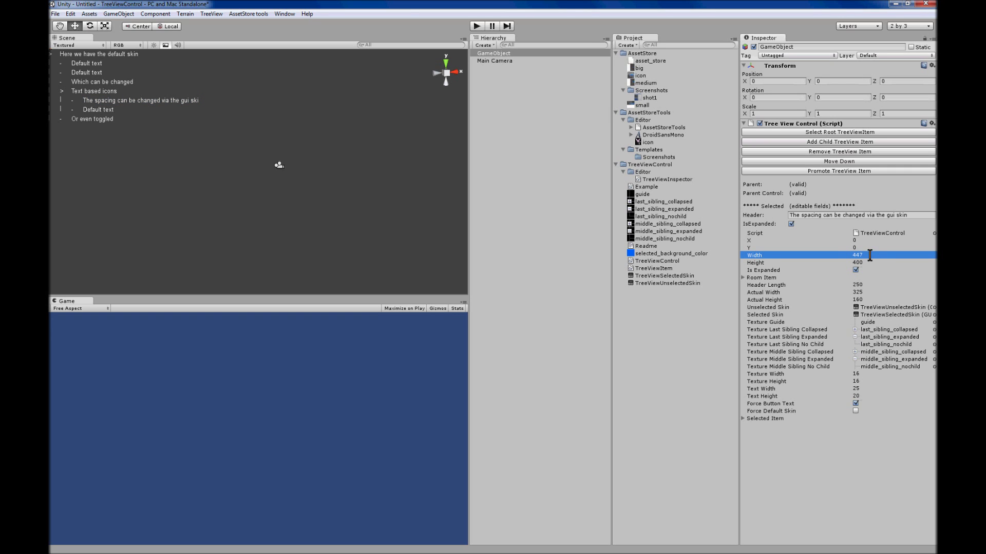
drag(852, 239, 876, 247)
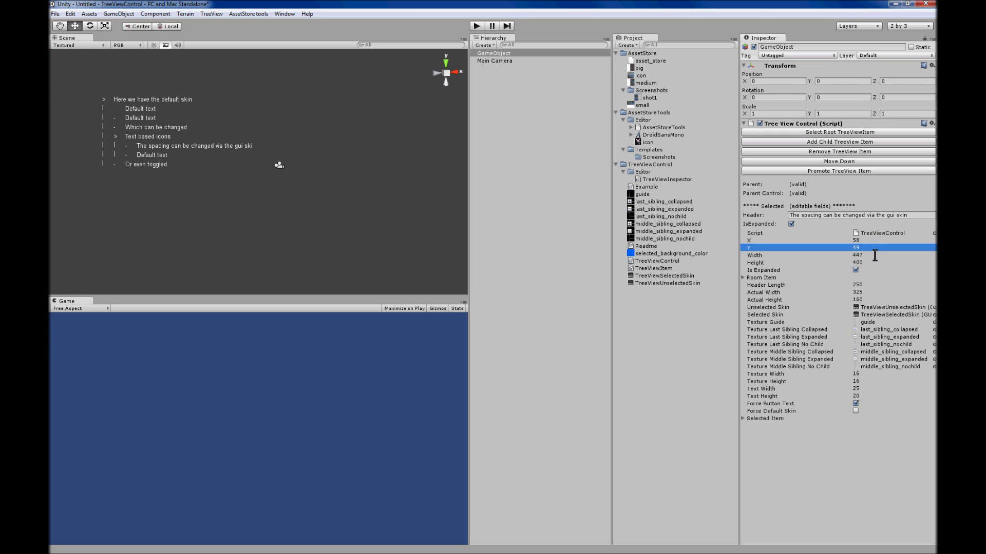
mouse_move(851, 256)
mouse_down()
mouse_move(900, 255)
mouse_move(769, 255)
mouse_move(845, 258)
mouse_up()
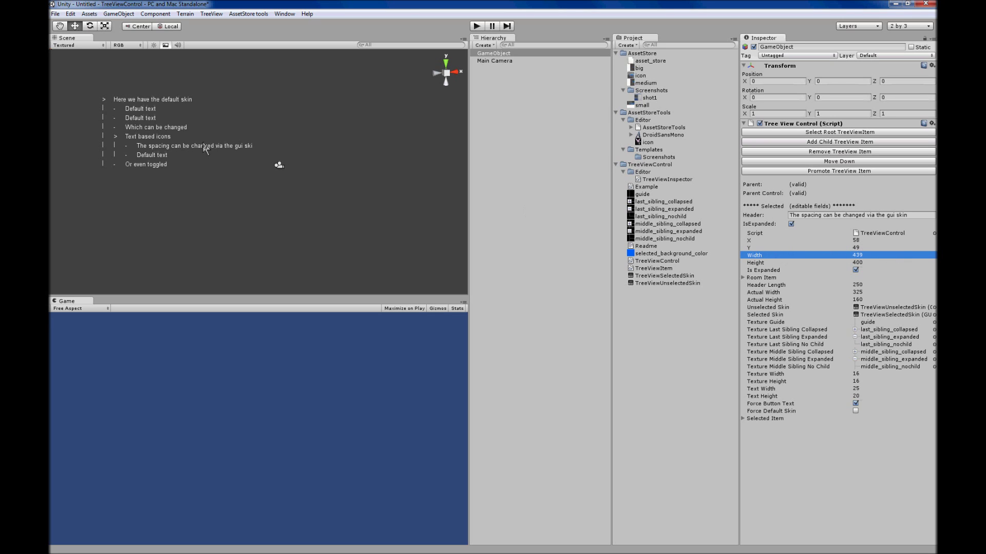
click(915, 217)
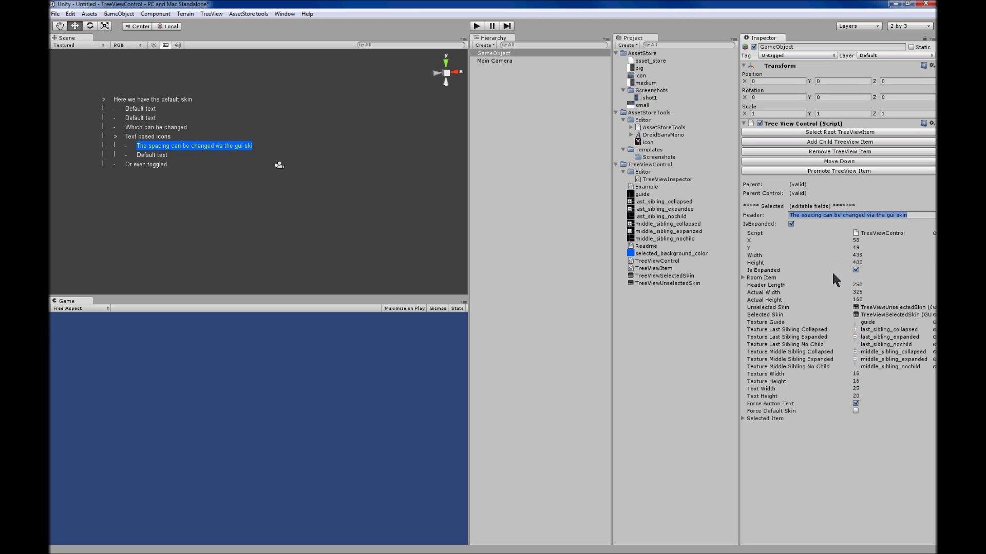
click(871, 256)
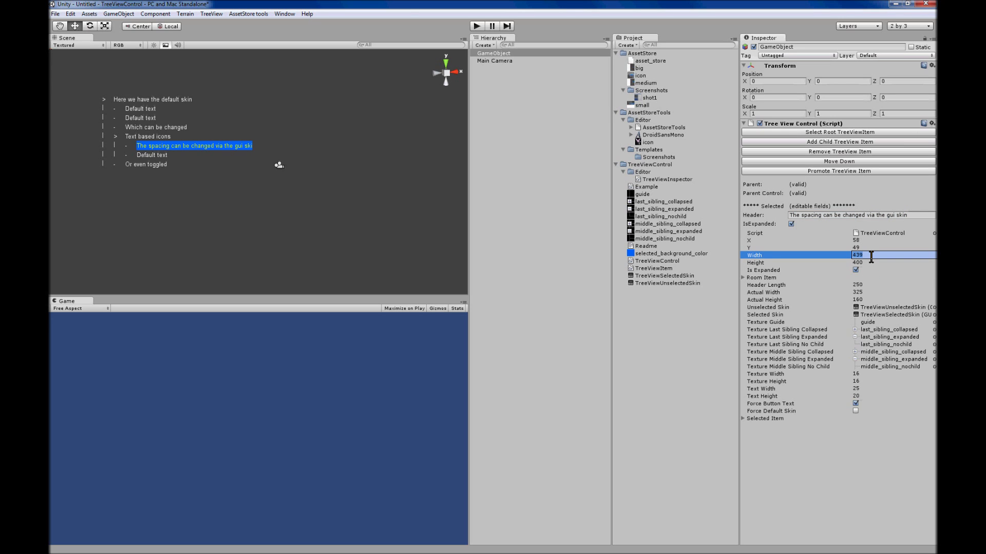
text(500)
key(BackSpace)
key(BackSpace)
key(BackSpace)
text(1000)
key(BackSpace)
key(BackSpace)
key(BackSpace)
key(BackSpace)
text(2000)
- Change the child's header to 'The spacing can be changed with the inspector'
click(904, 215)
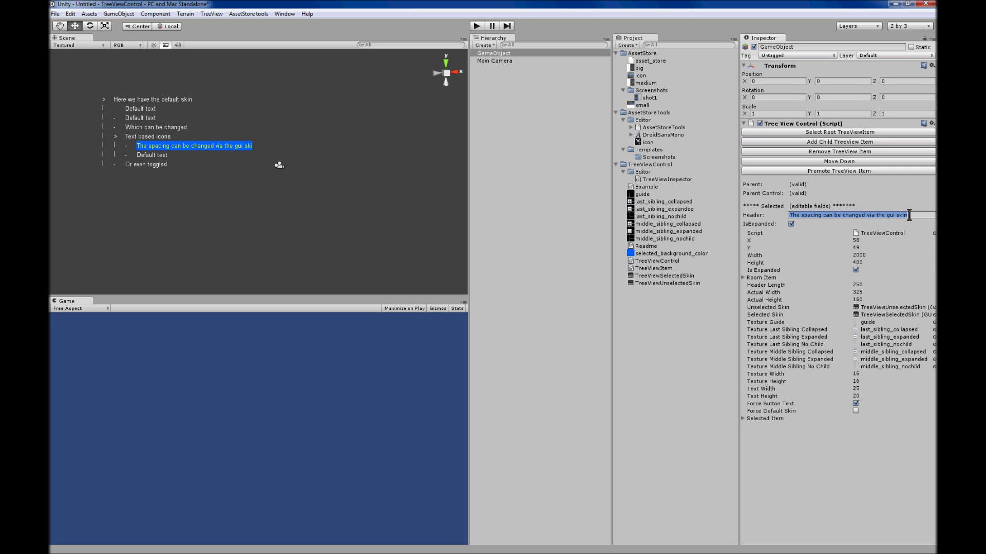
click(908, 214)
shift+click(849, 216)
shift+click(842, 216)
key(BackSpace)
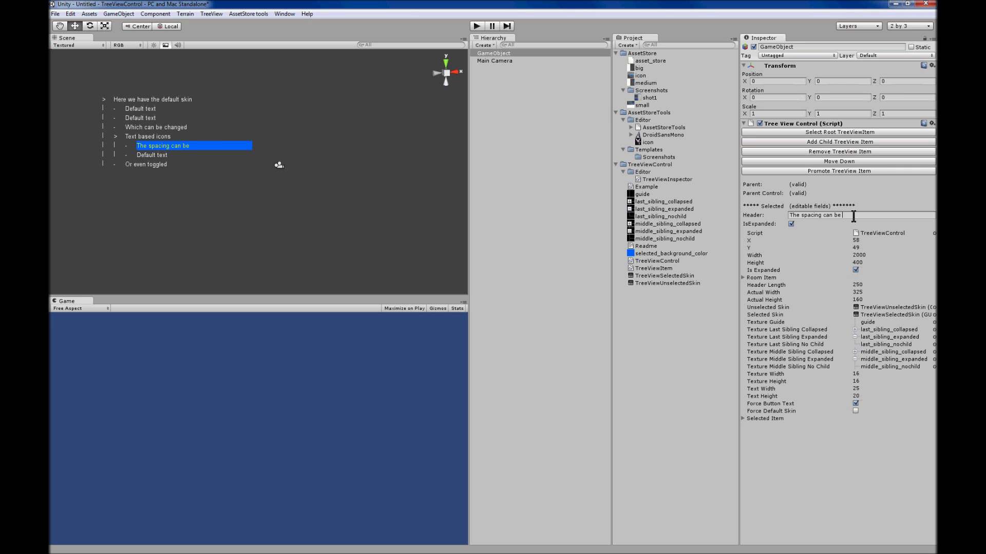
text(changed with the inspector)
- Readjust the tree width, trying 100, until full lines show at 7885
click(857, 254)
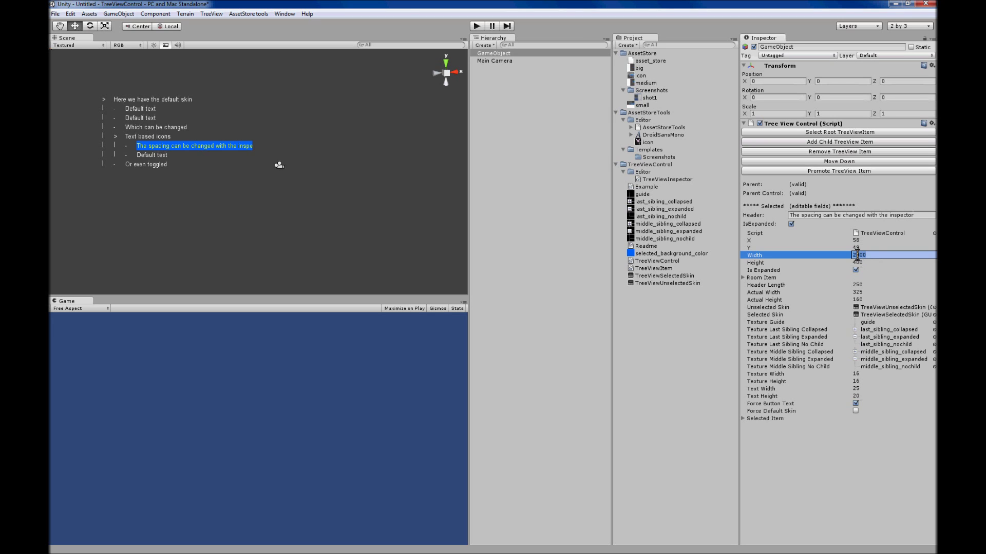
drag(846, 256, 804, 254)
click(871, 256)
text(100)
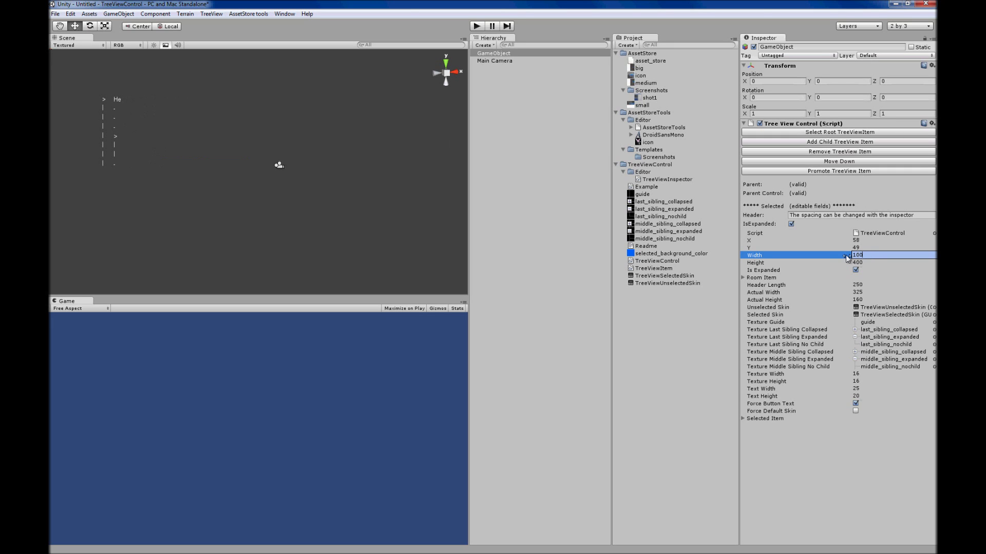
drag(847, 254, 877, 283)
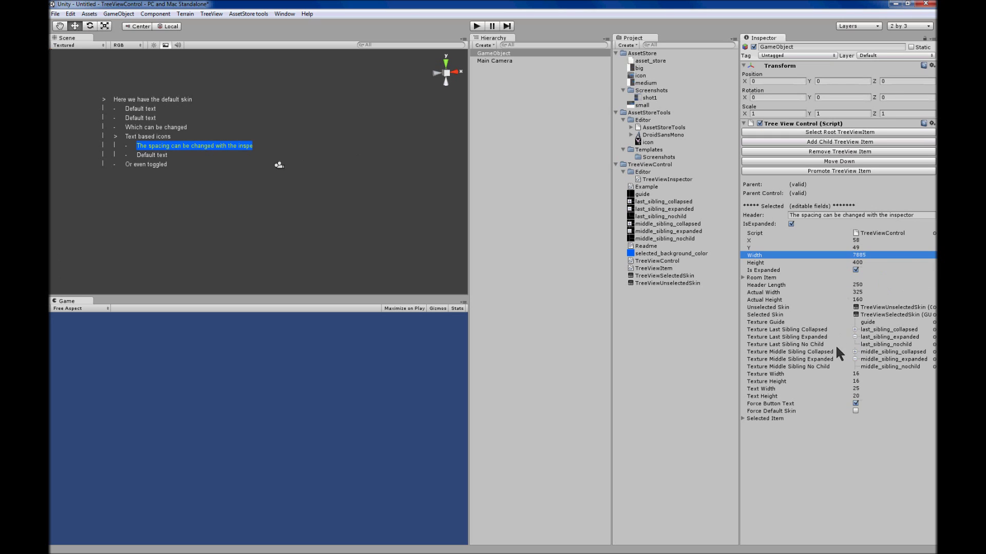
- Rename the second child 'The header length can also be capped in the properties' and raise the header length limit
click(856, 285)
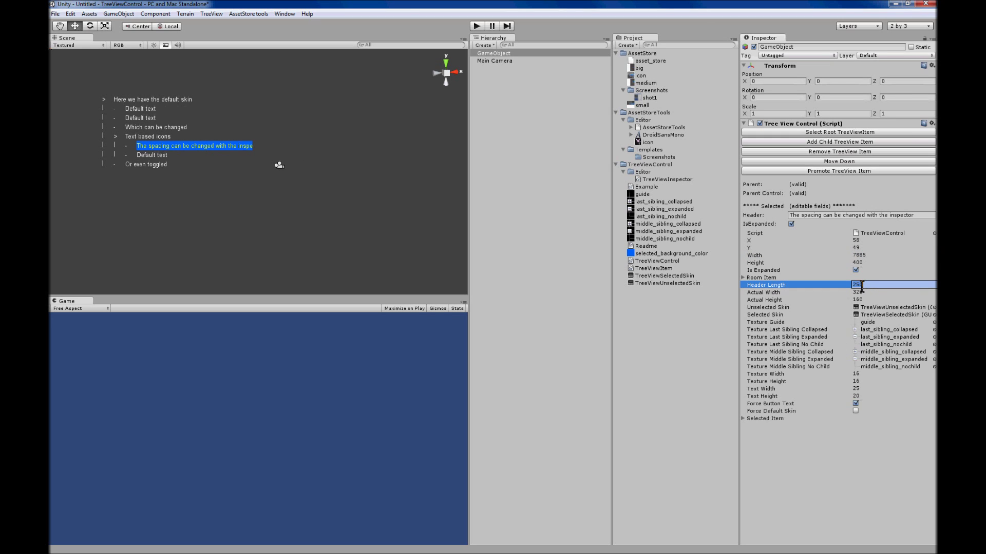
mouse_move(852, 285)
mouse_down()
mouse_move(873, 282)
mouse_move(767, 285)
mouse_move(883, 286)
mouse_move(867, 286)
mouse_up()
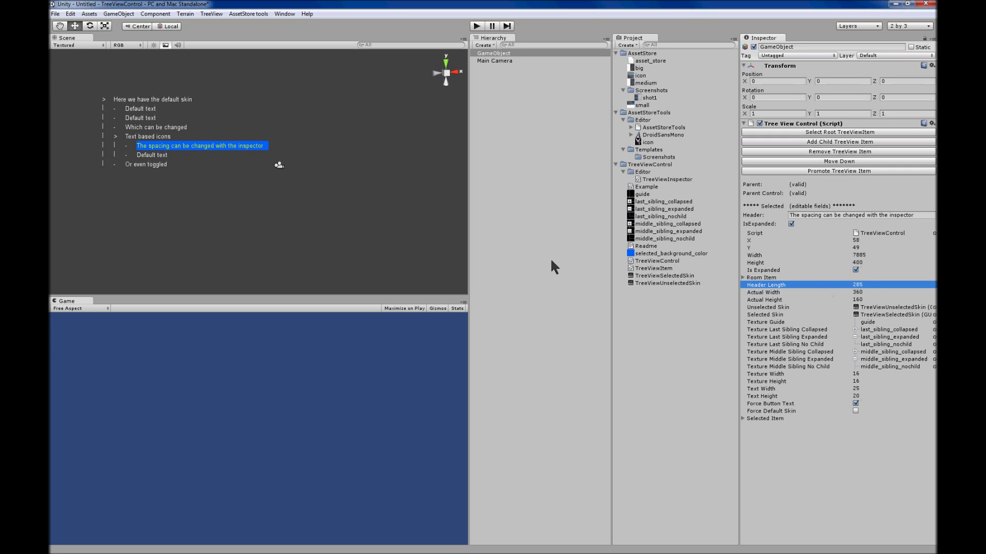
click(153, 156)
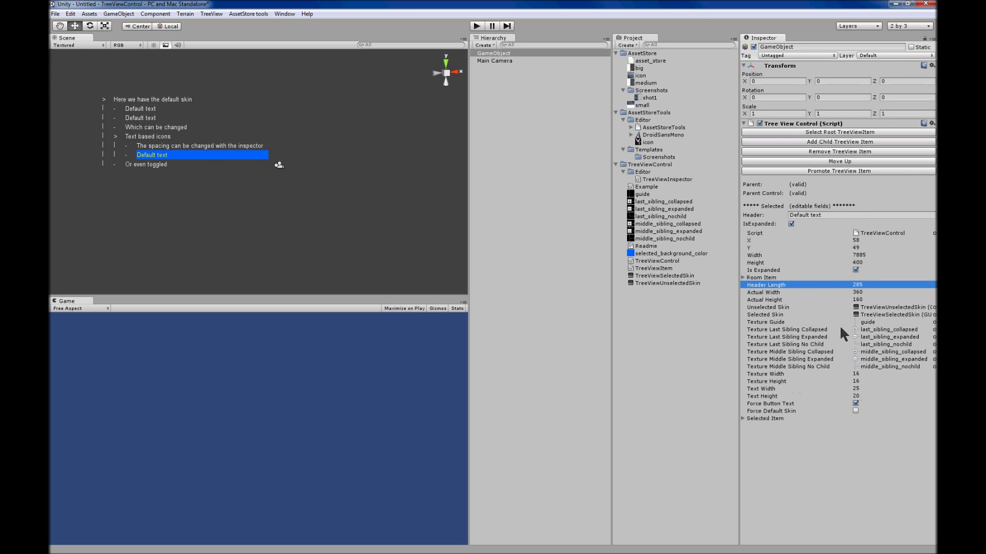
click(841, 216)
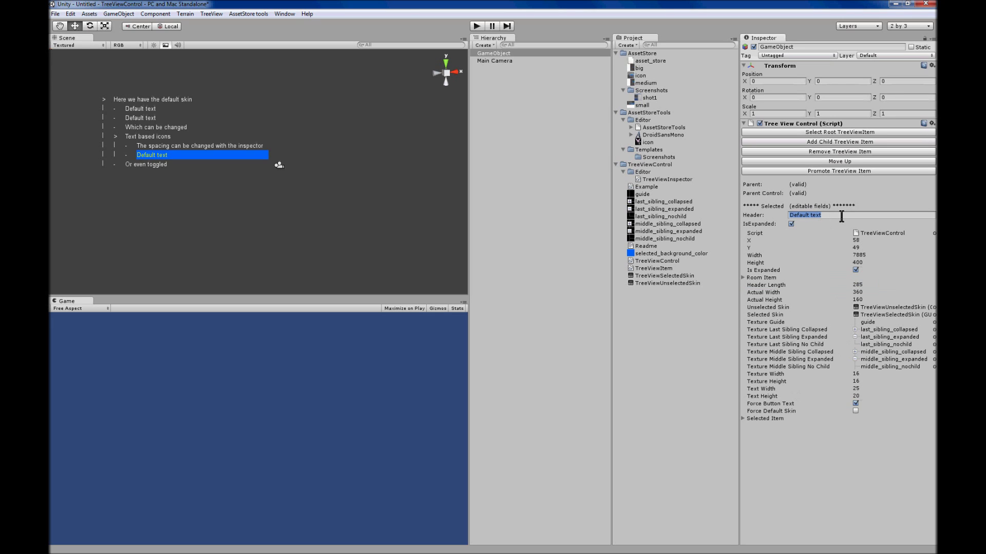
text(The header length can also be capped in the pr)
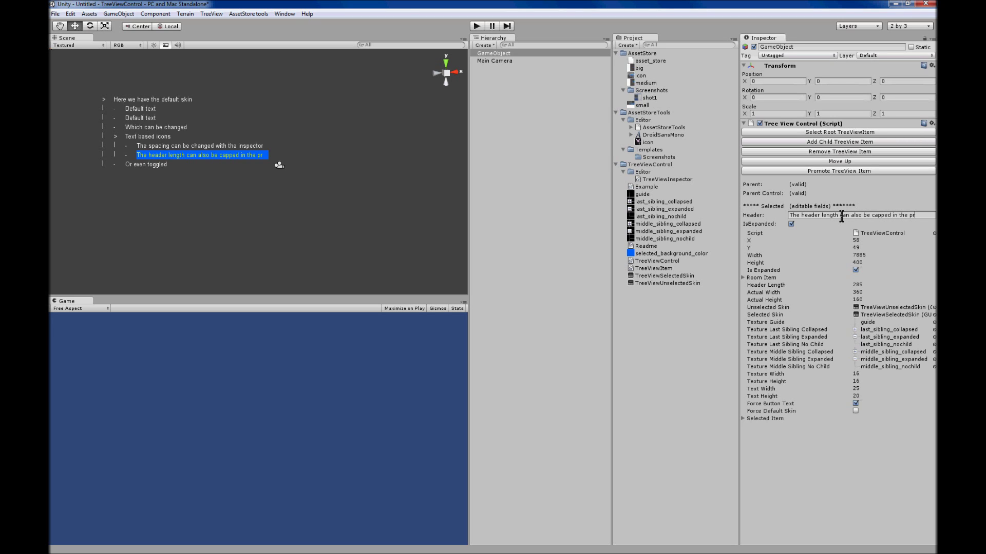
text(operties)
click(862, 285)
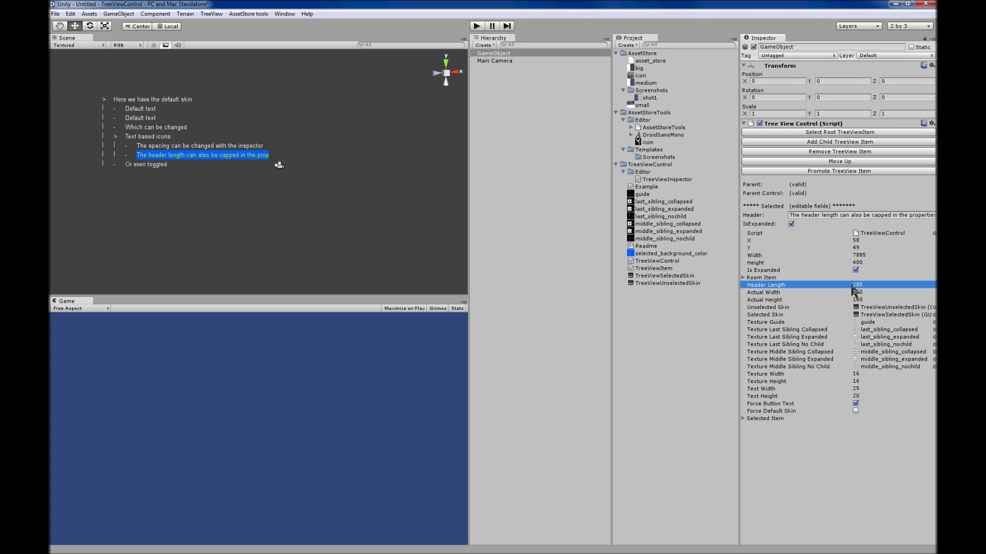
drag(862, 285, 872, 285)
- Restore texture icons, rename 'Or even toggled' to 'back to the gui skin', and select TreeViewSelectedSkin
click(855, 403)
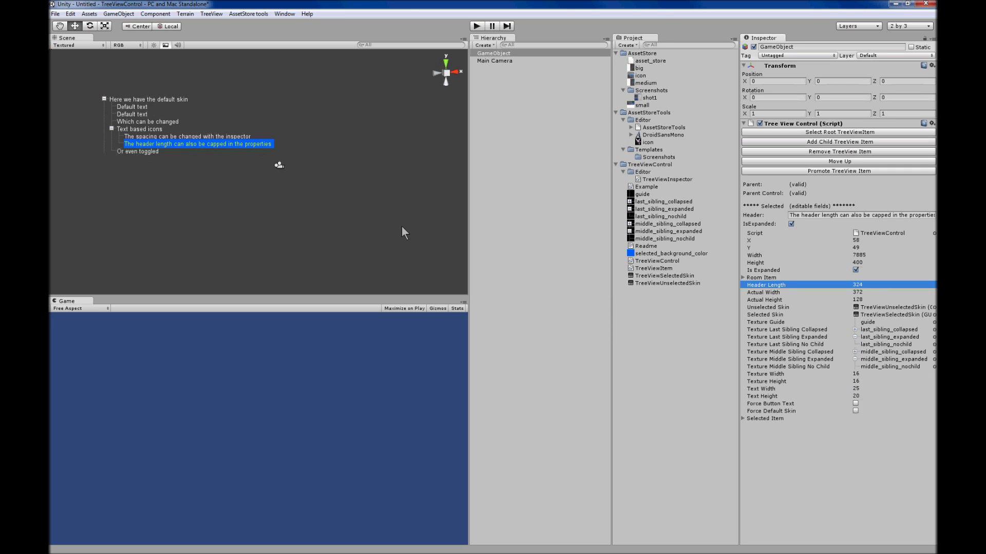
click(145, 152)
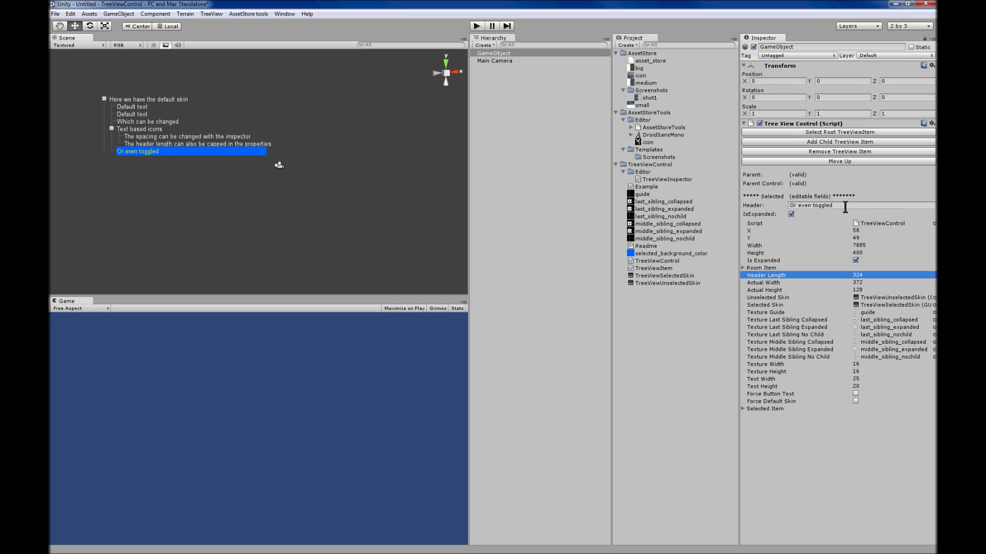
drag(845, 206, 749, 205)
text(ba)
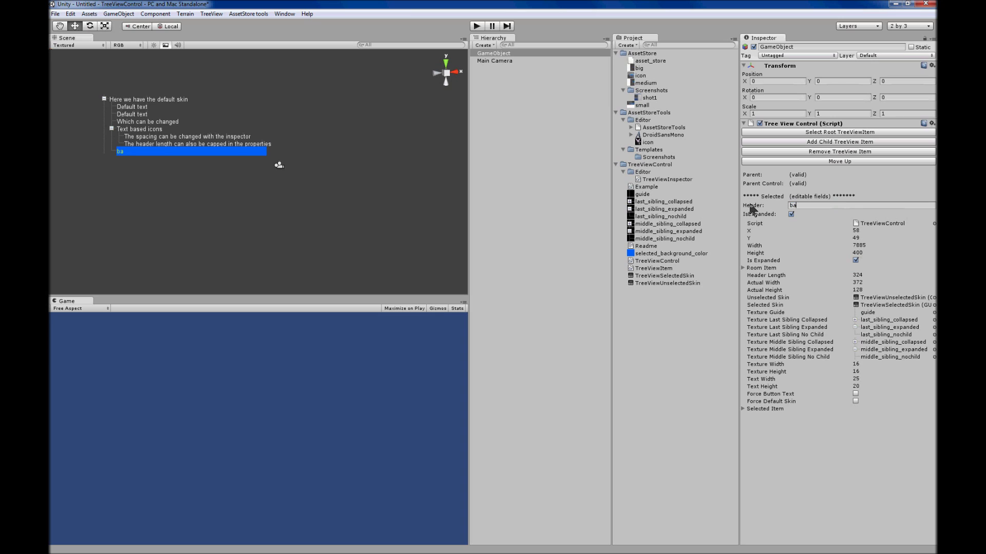
text(ck to the gui skin)
click(671, 278)
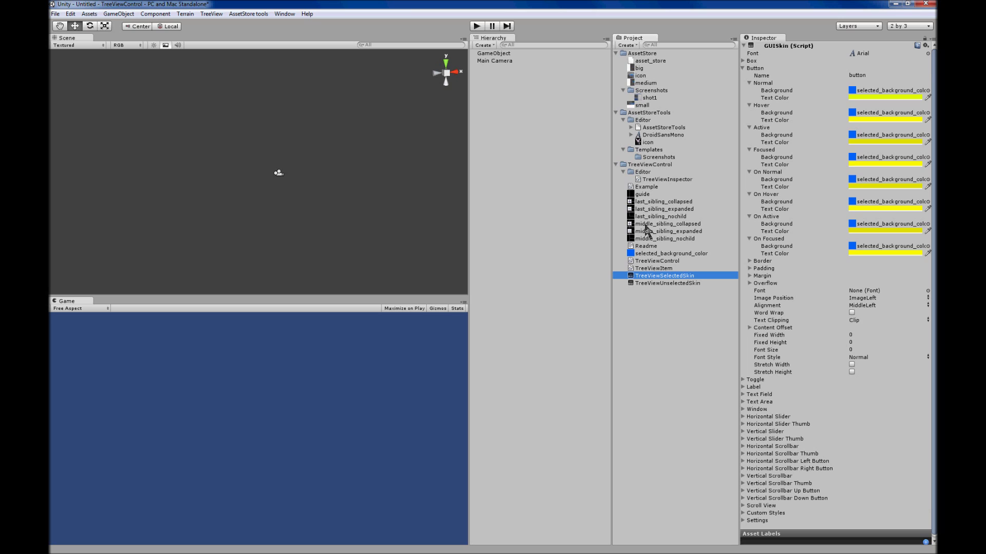
- Add a second Inspector tab to the Hierarchy panel showing the GameObject
click(924, 40)
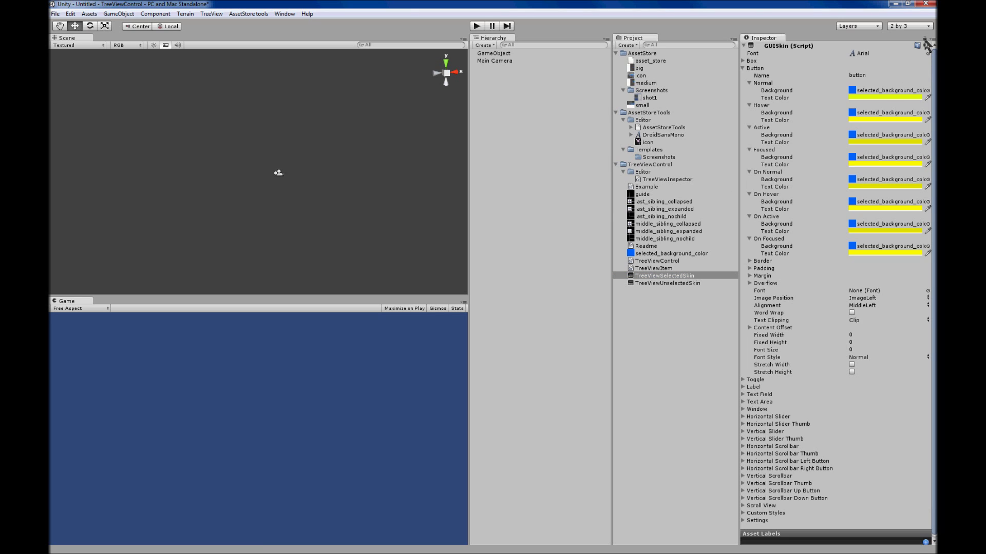
click(501, 54)
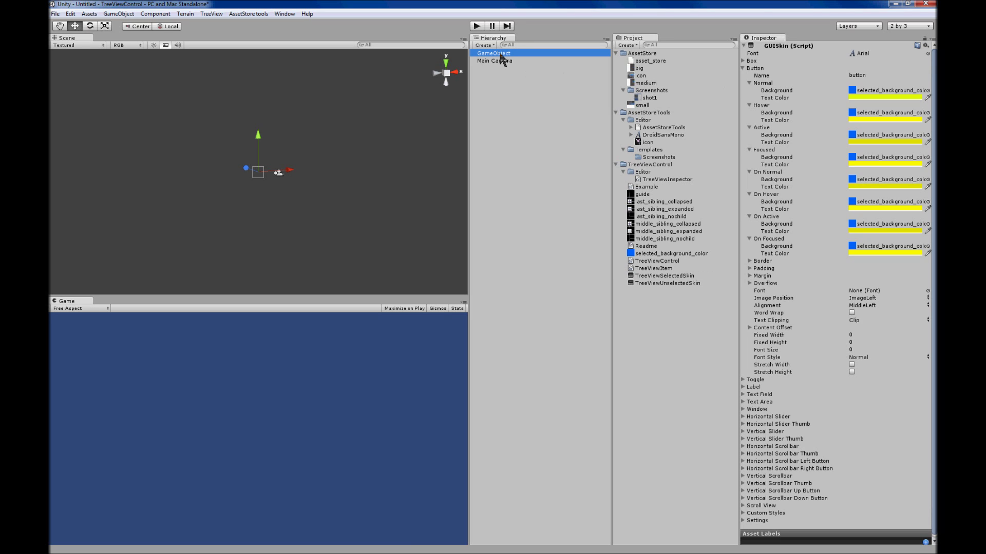
click(502, 60)
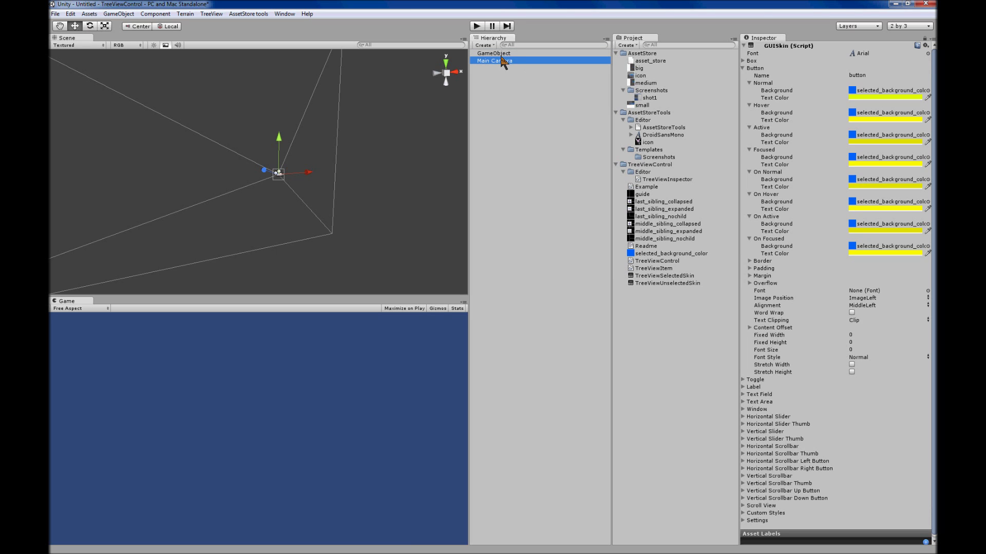
click(501, 54)
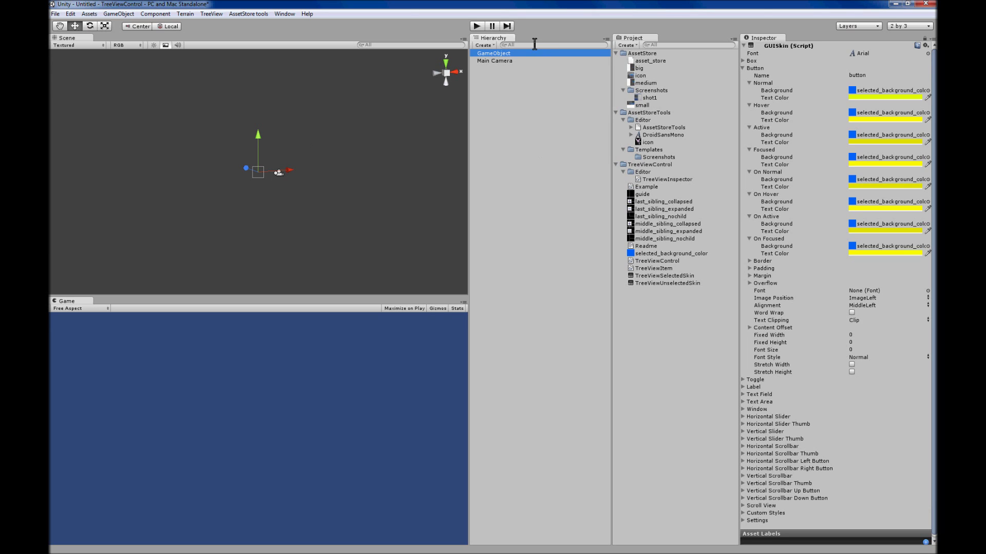
click(606, 39)
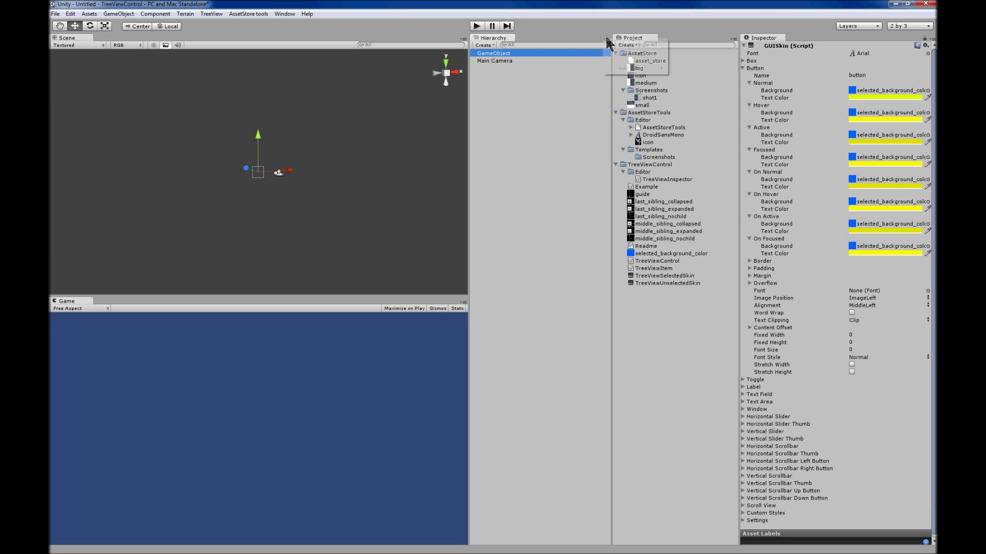
mouse_move(624, 68)
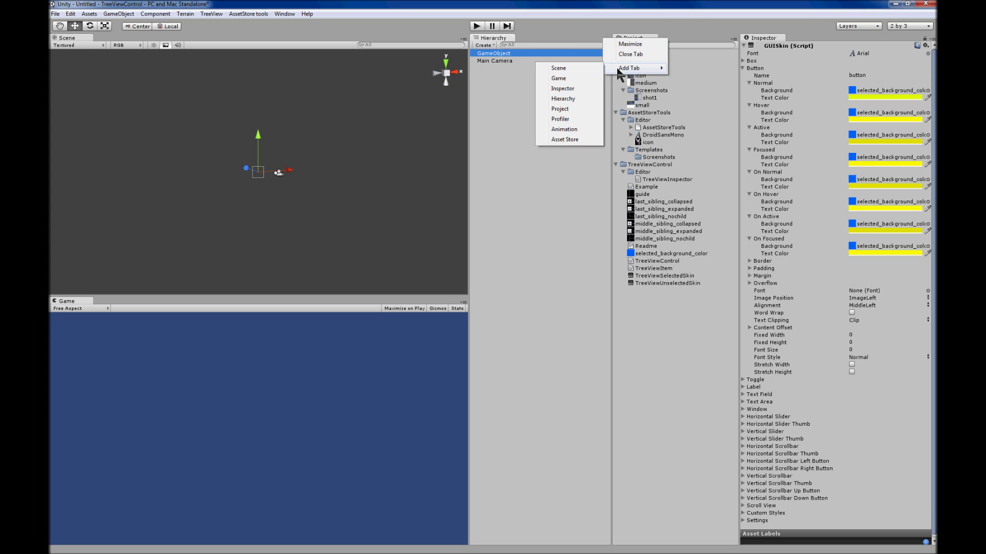
click(563, 88)
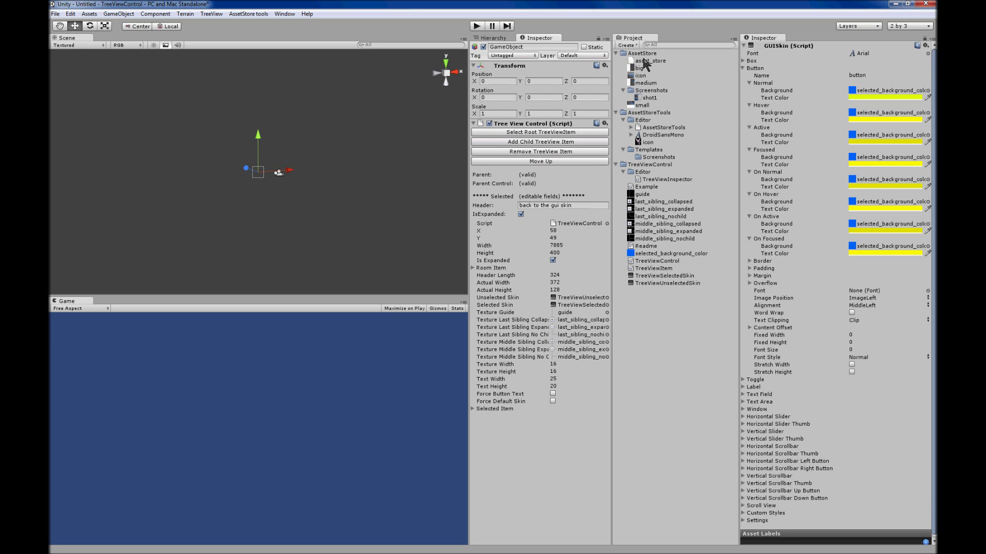
click(503, 38)
click(501, 60)
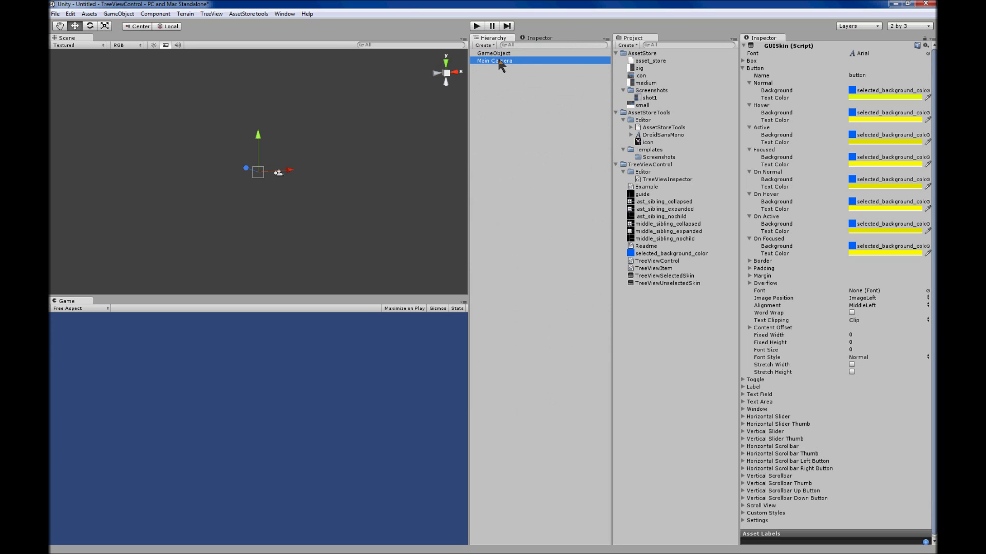
click(500, 53)
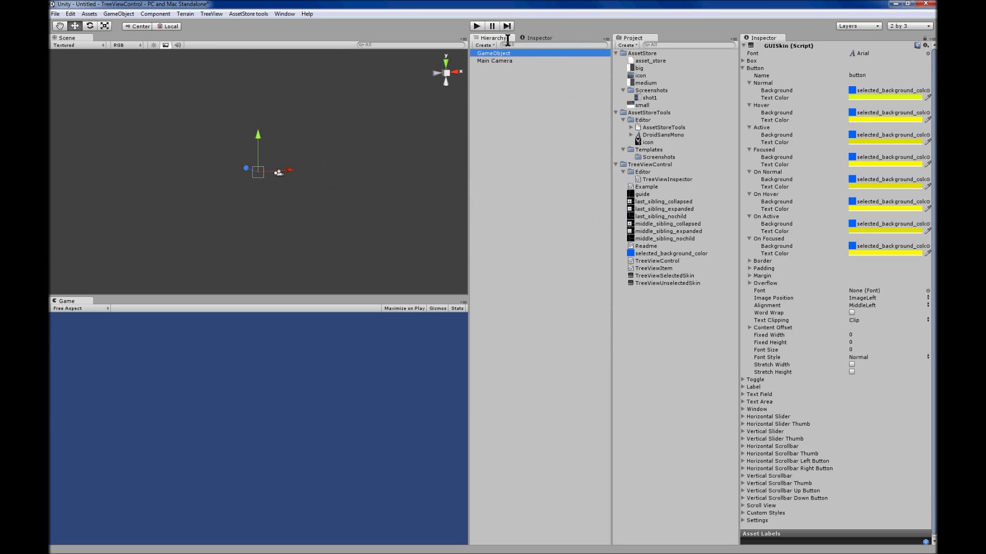
click(535, 39)
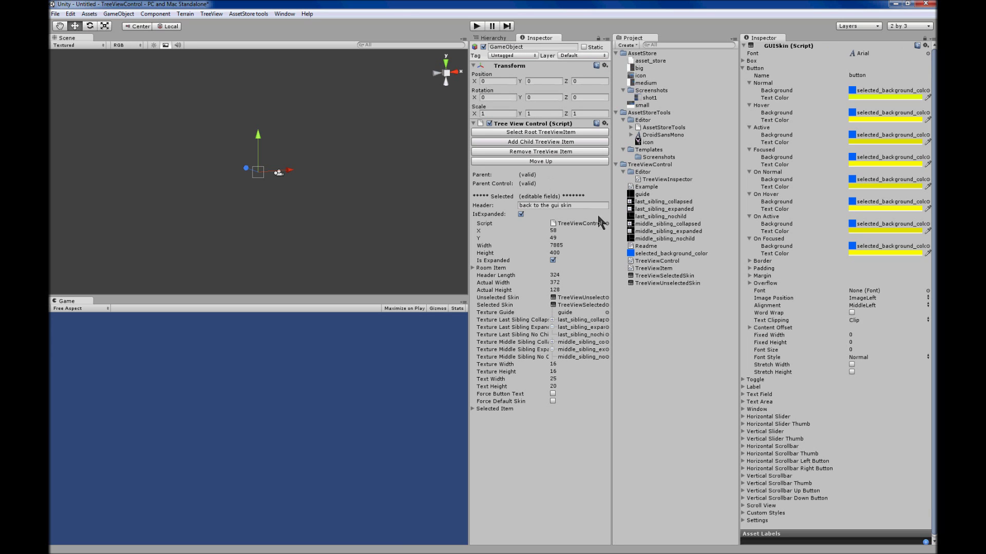
- Load TreeViewSelectedSkin in the second Inspector and lock the right Inspector on the GameObject
click(658, 282)
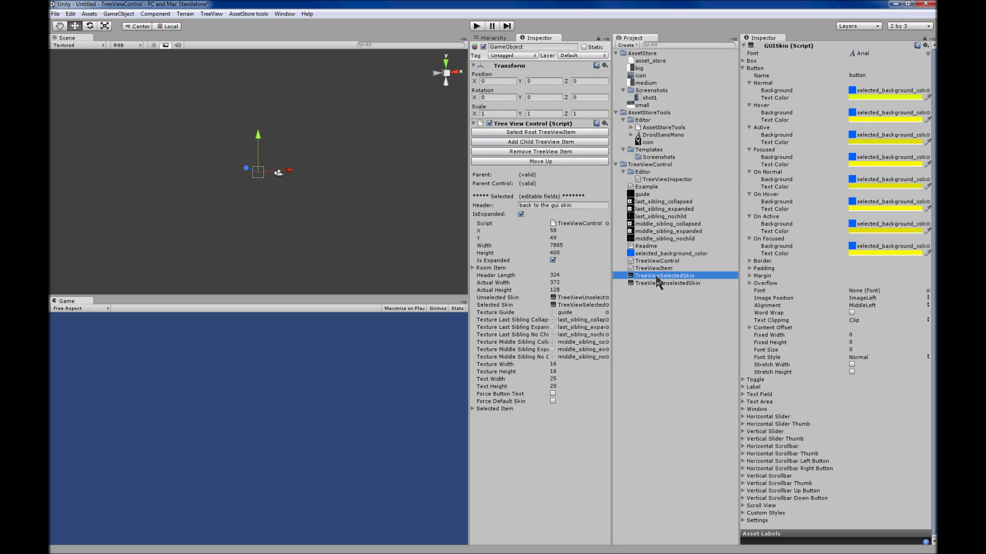
click(660, 276)
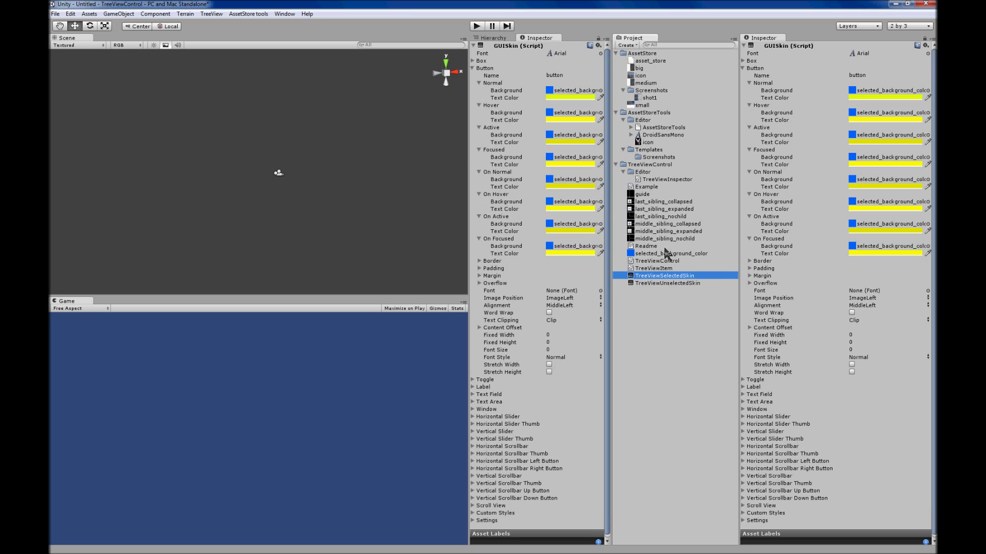
click(598, 38)
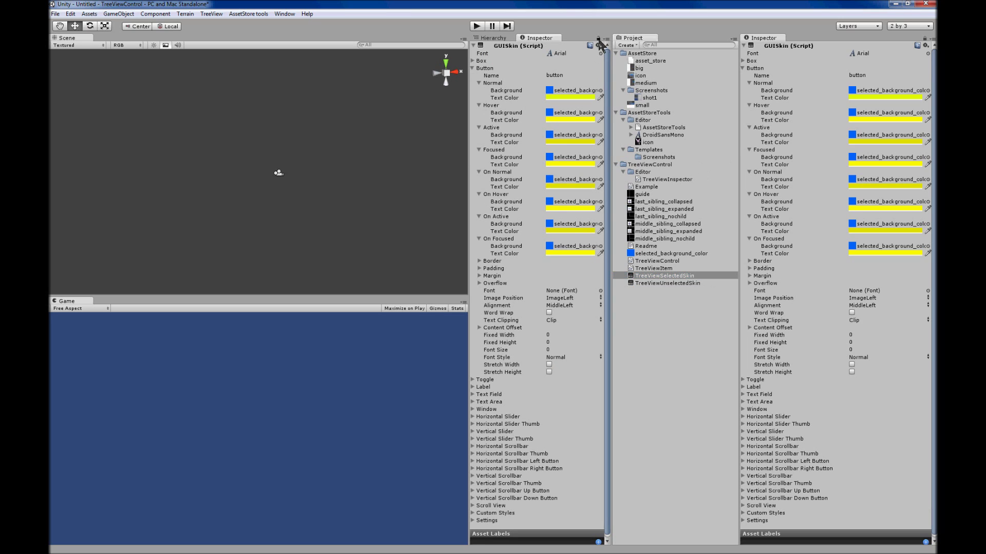
click(930, 39)
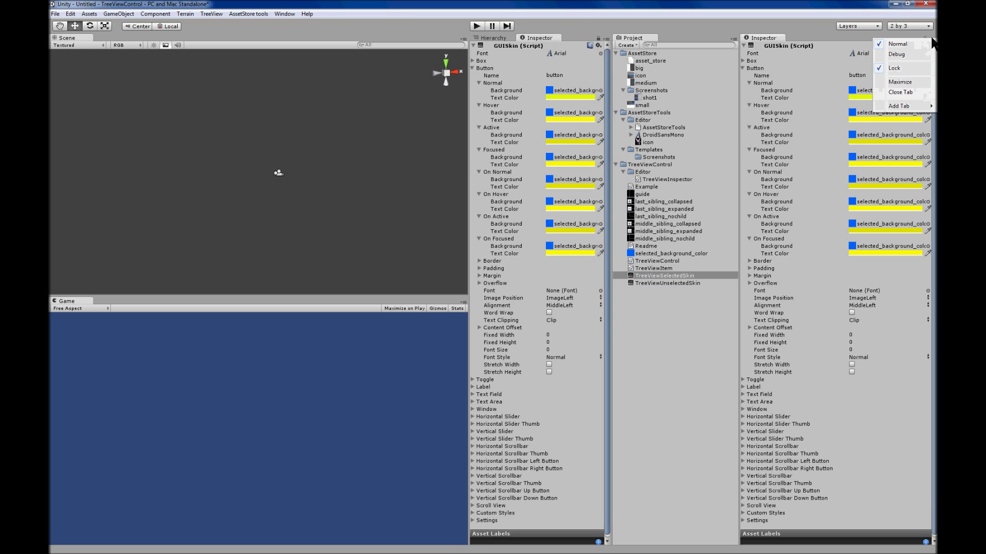
click(904, 67)
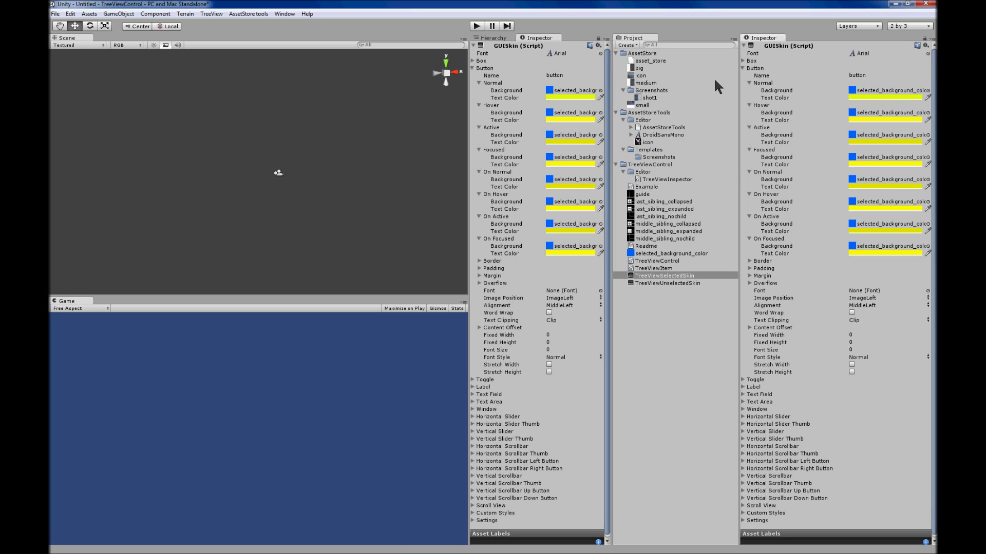
click(491, 38)
click(496, 54)
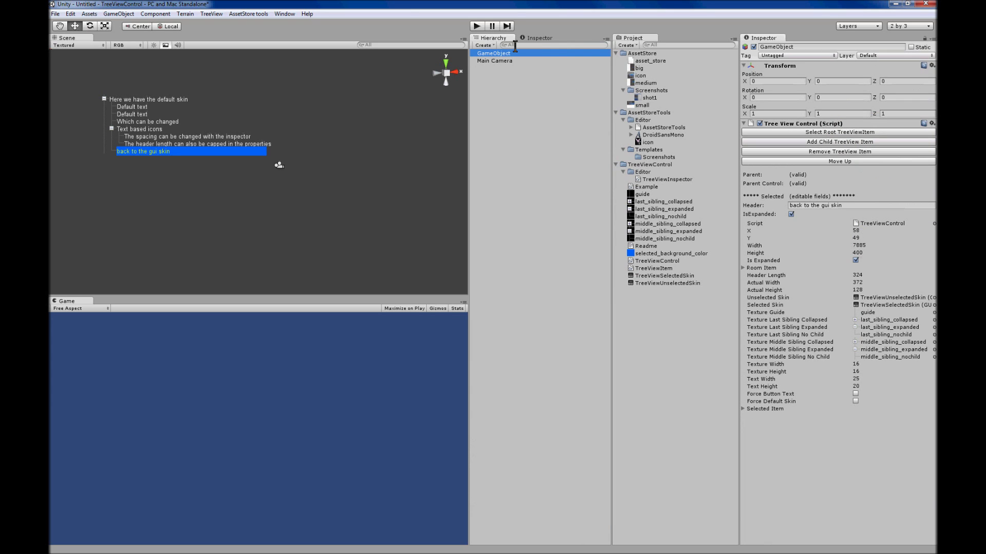
click(538, 39)
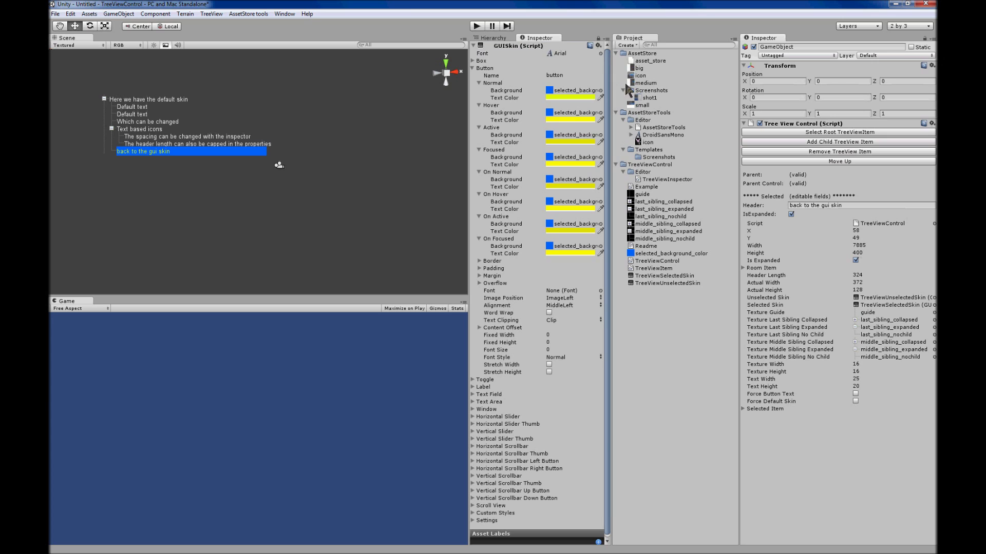
- Dock the Project panel with Hierarchy and show TreeViewSelectedSkin in the middle Inspector
drag(634, 37, 575, 35)
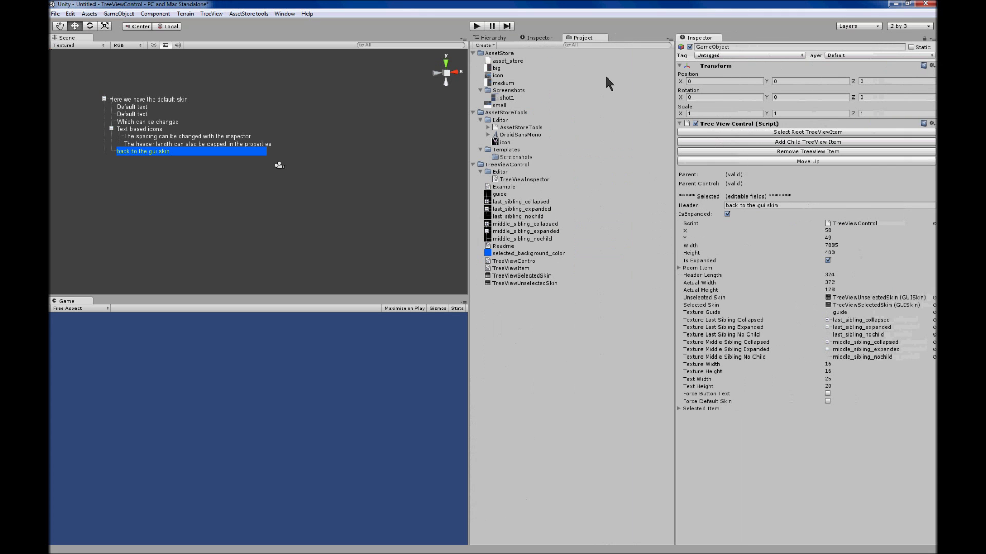
click(524, 276)
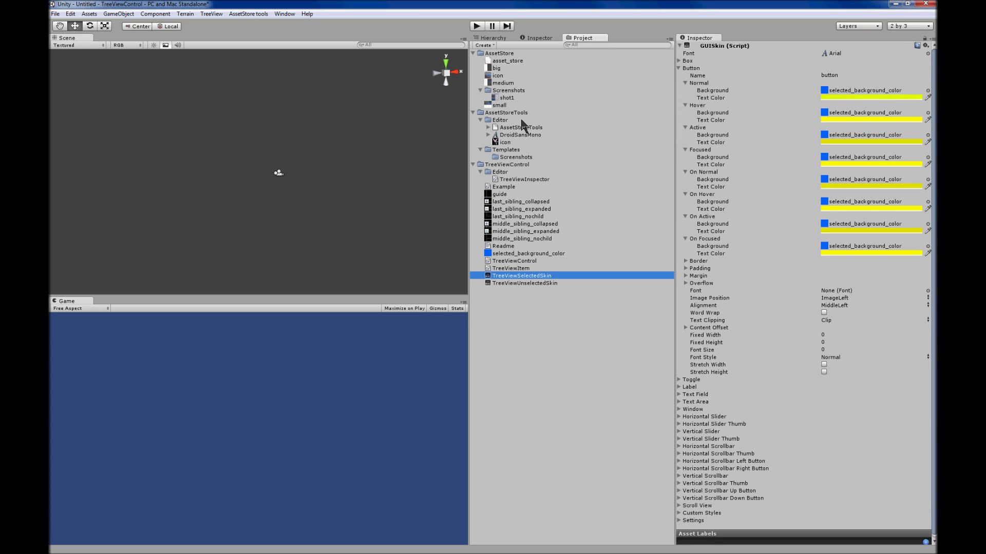
click(491, 39)
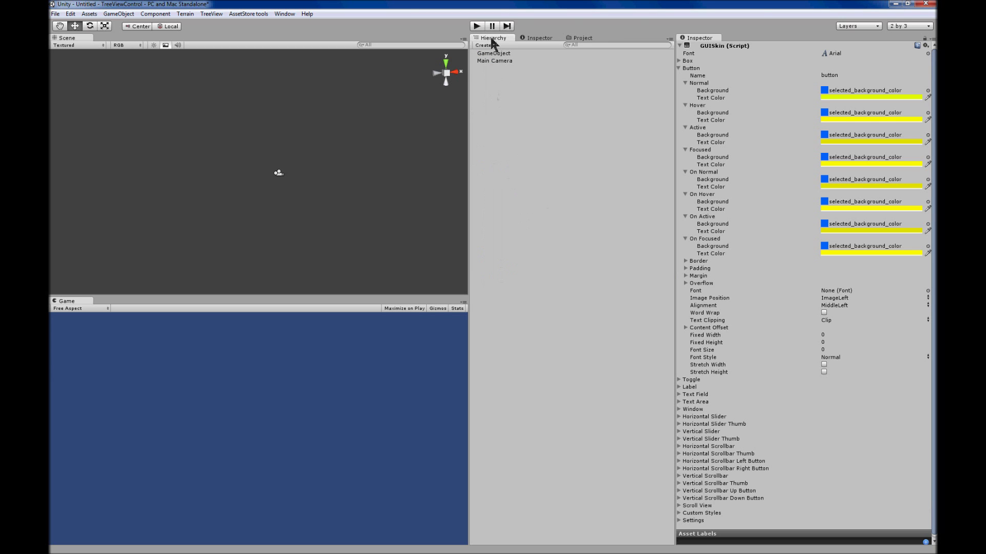
click(495, 55)
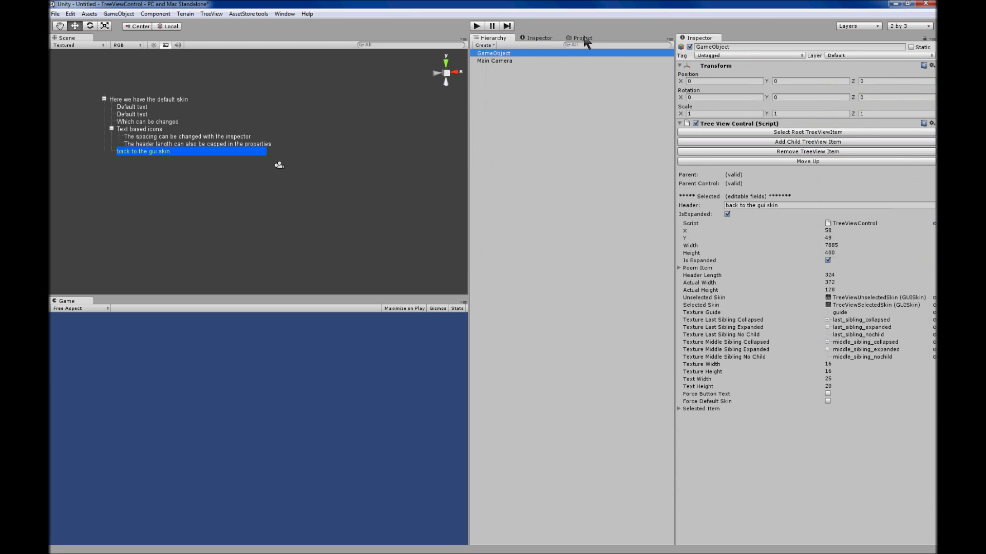
click(539, 38)
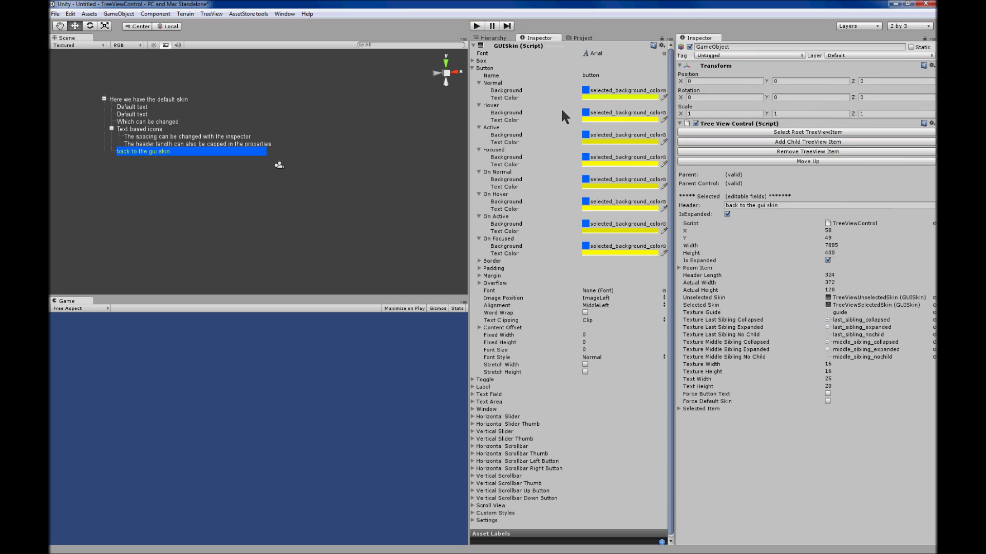
- Try olive, blue and red Normal text colours for the button style, settling on white
click(604, 96)
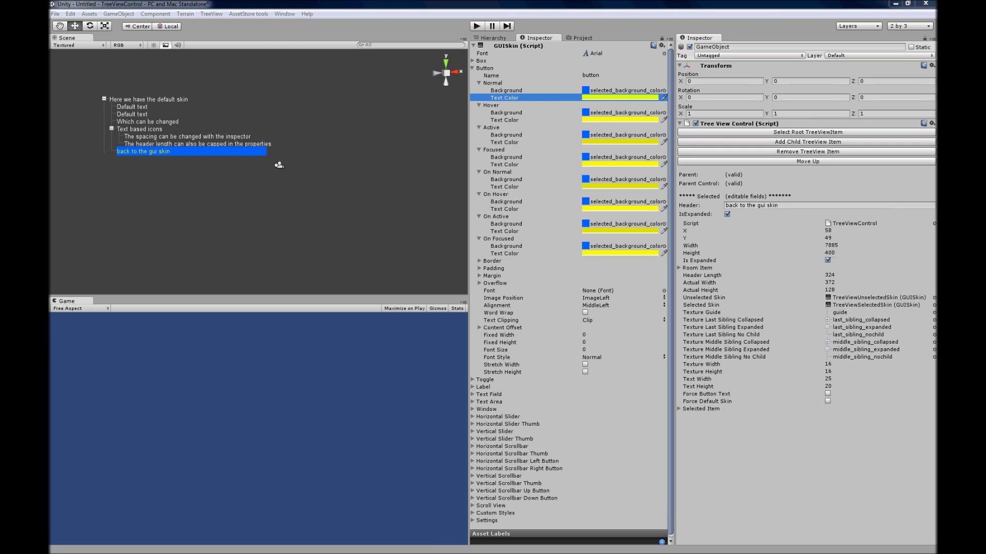
drag(231, 29, 331, 196)
click(336, 252)
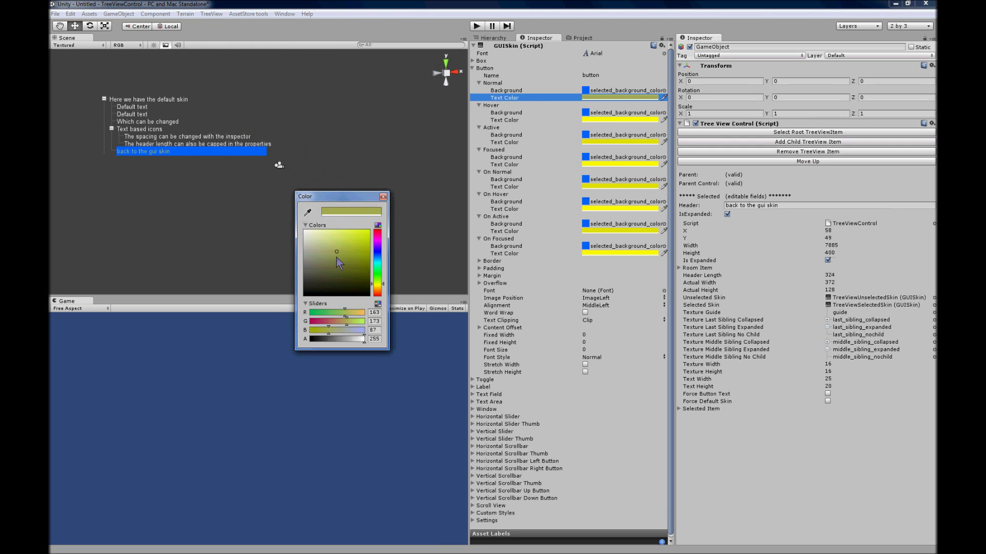
mouse_move(337, 258)
mouse_down()
mouse_move(331, 278)
mouse_move(320, 266)
mouse_move(329, 284)
mouse_move(352, 282)
mouse_move(354, 255)
mouse_up()
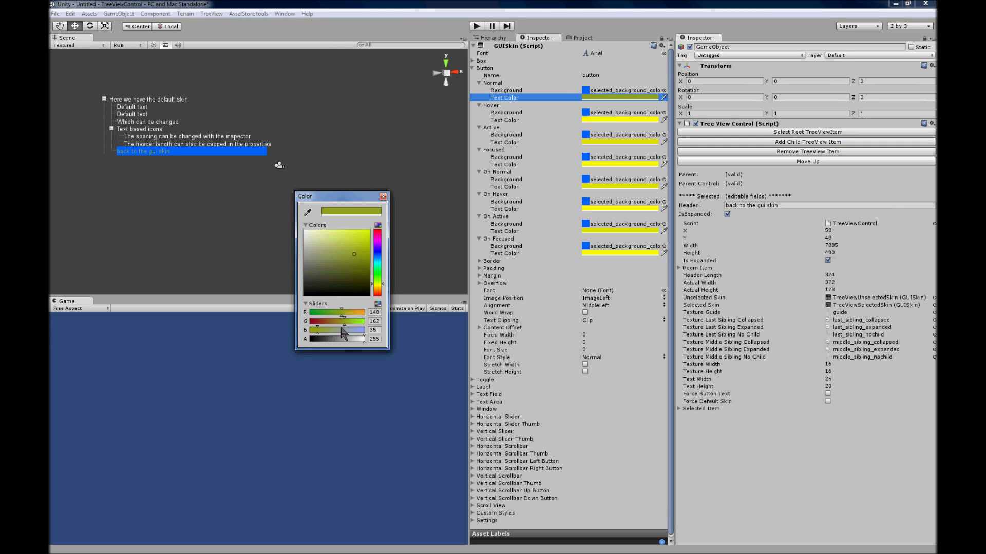
drag(343, 334, 364, 333)
click(361, 284)
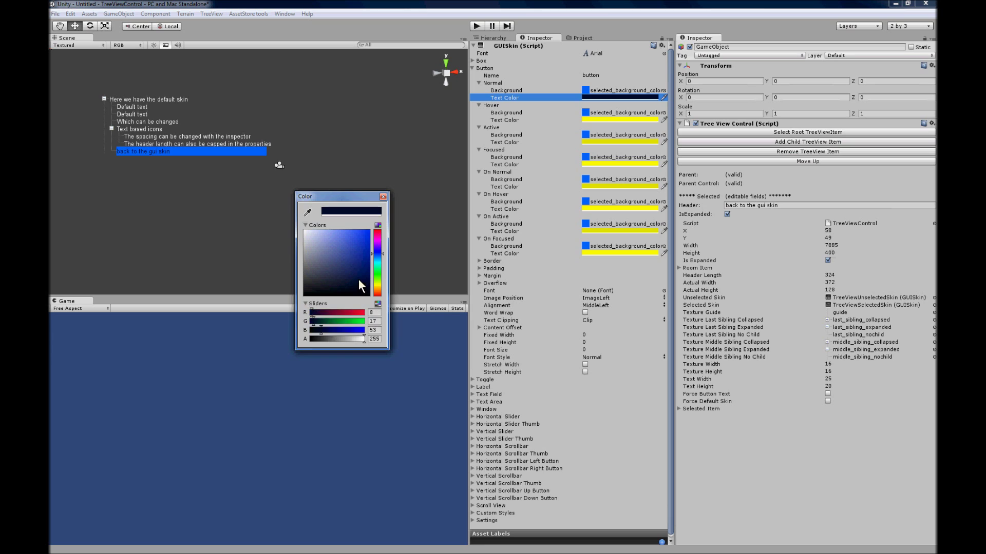
mouse_move(358, 279)
mouse_down()
mouse_move(336, 263)
mouse_move(354, 296)
mouse_move(356, 240)
mouse_move(377, 229)
mouse_up()
click(376, 241)
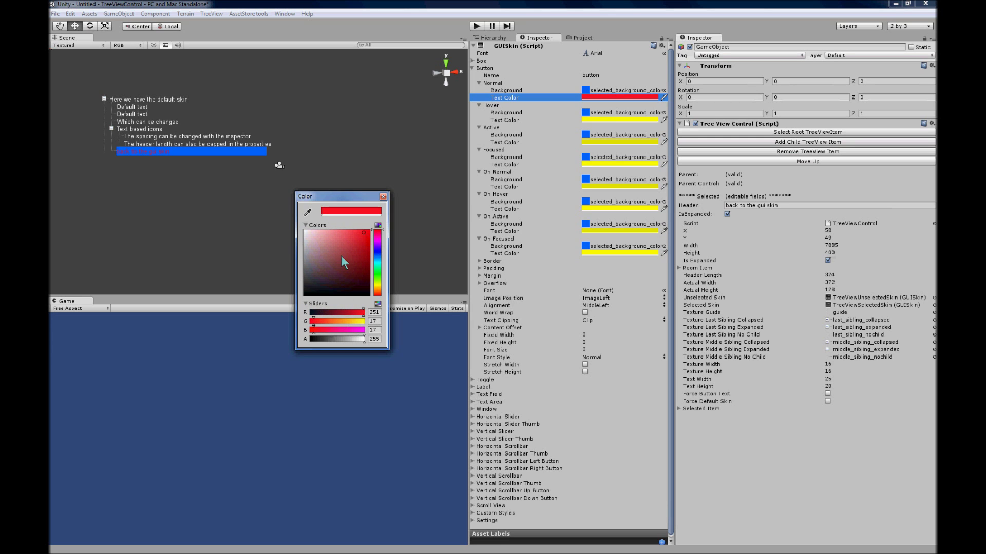
mouse_move(344, 262)
mouse_down()
mouse_move(365, 235)
mouse_move(357, 267)
mouse_move(377, 286)
mouse_move(326, 281)
mouse_move(306, 229)
mouse_move(358, 242)
mouse_move(358, 251)
mouse_move(333, 250)
mouse_move(297, 221)
mouse_up()
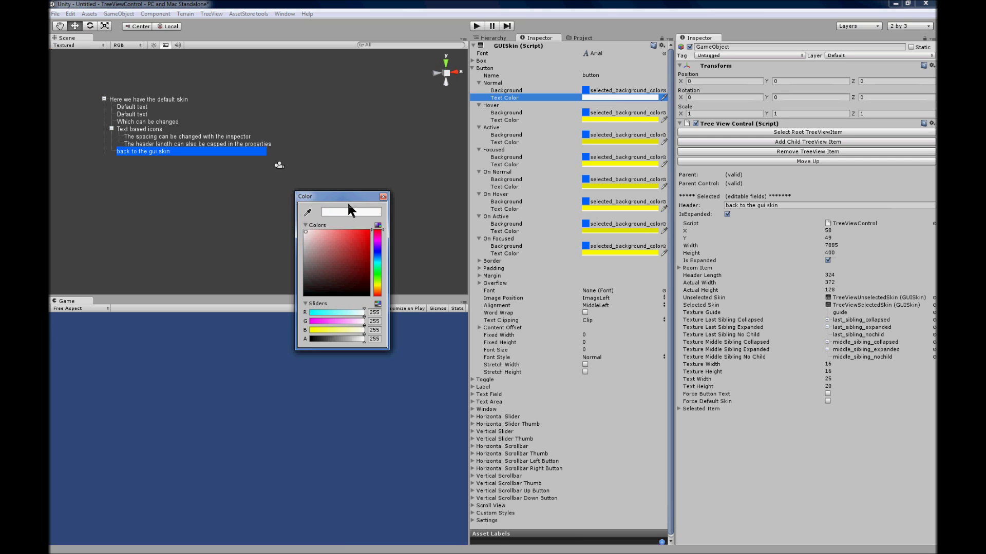
click(381, 197)
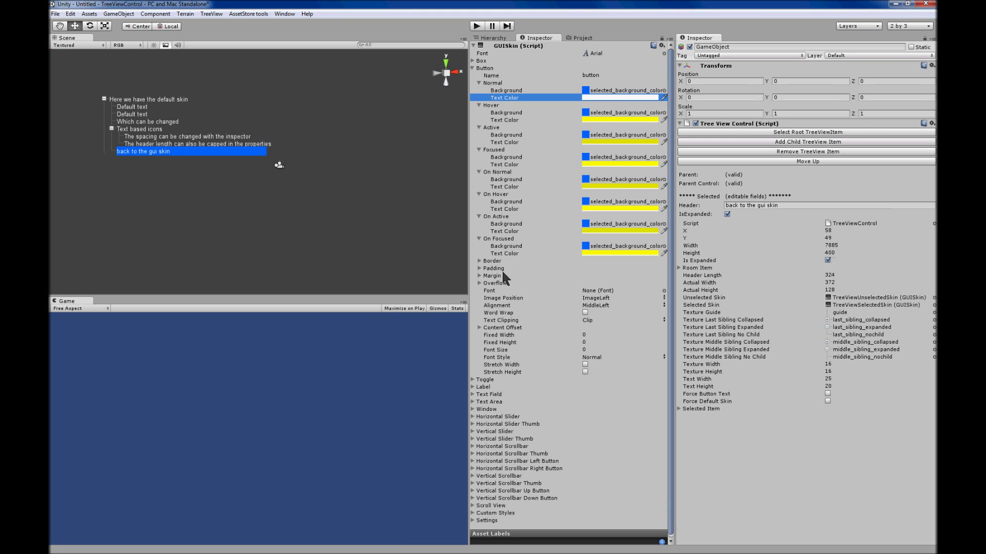
- Expand the button style's Padding and try Left padding values such as 22
click(479, 268)
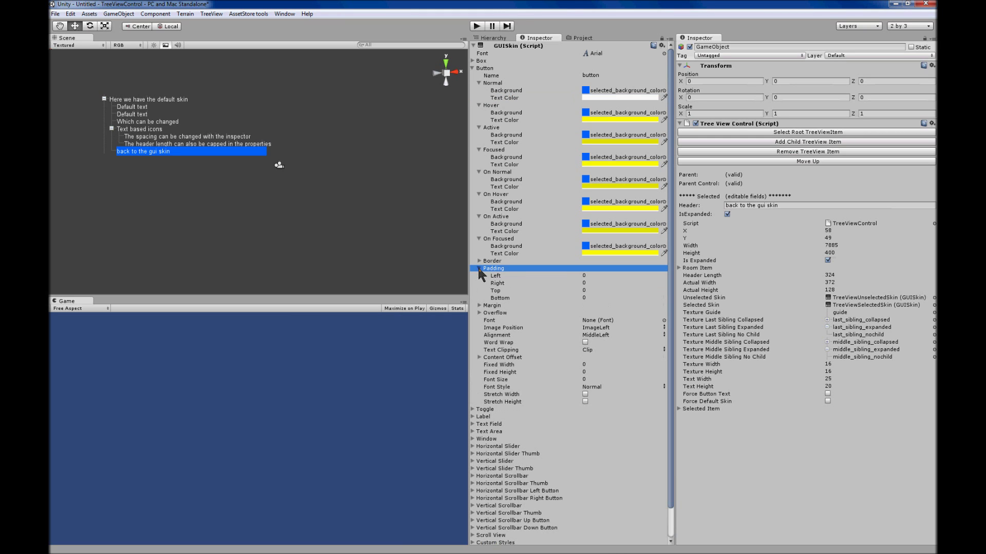
click(590, 277)
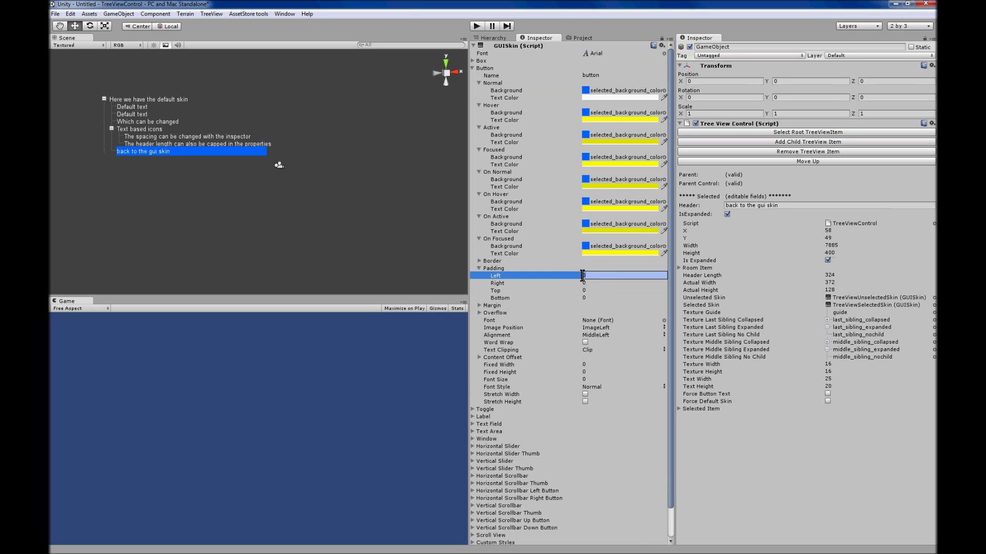
text(22)
key(Return)
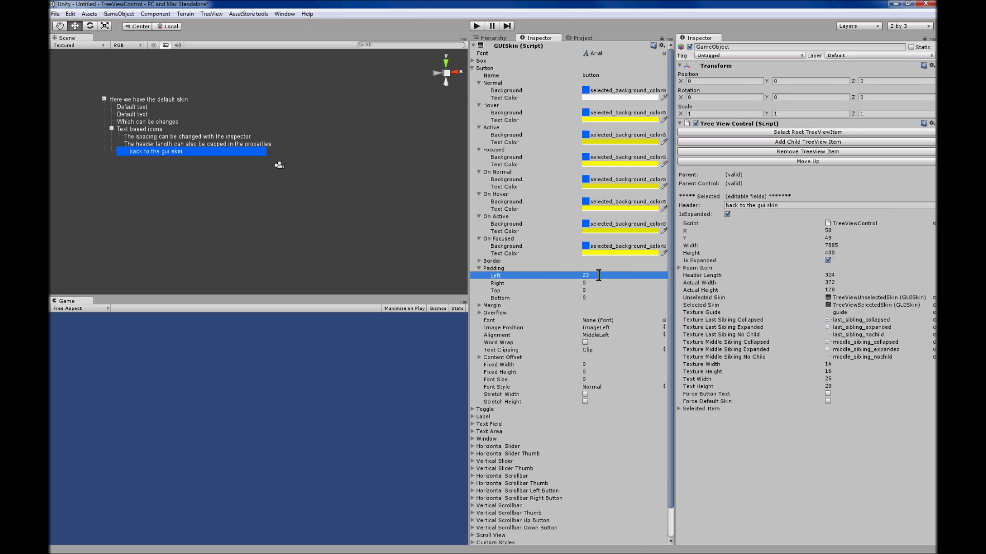
drag(598, 276, 561, 274)
click(182, 145)
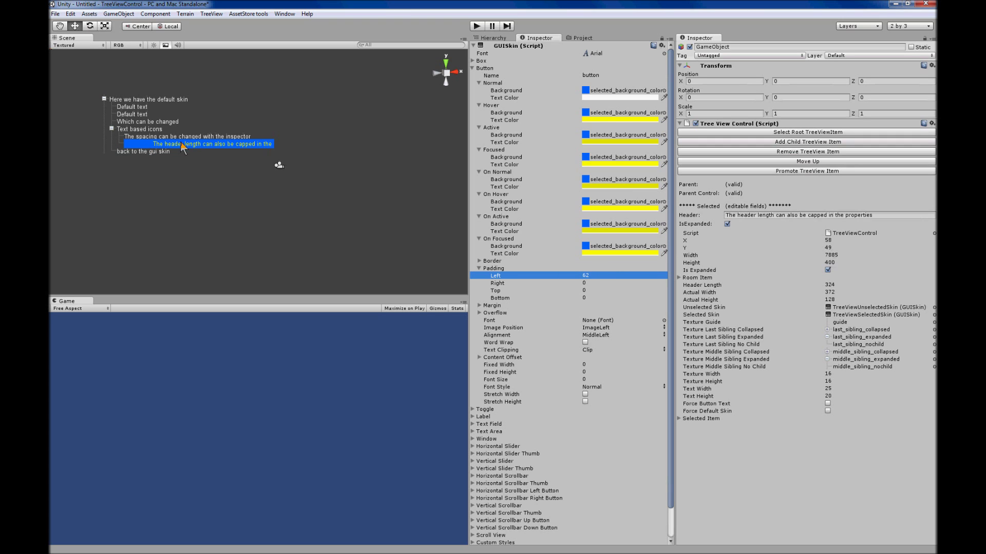
click(180, 136)
click(163, 152)
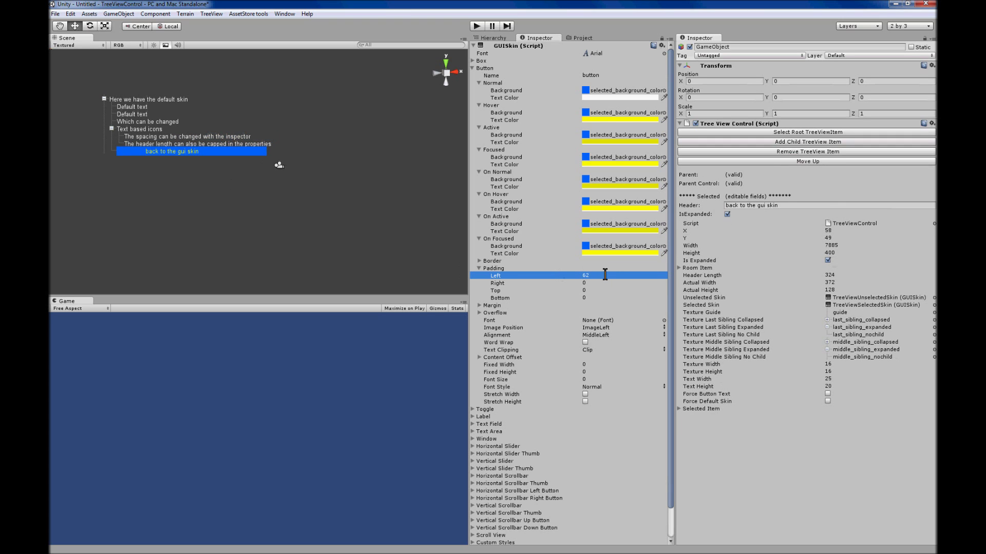
drag(579, 279, 557, 279)
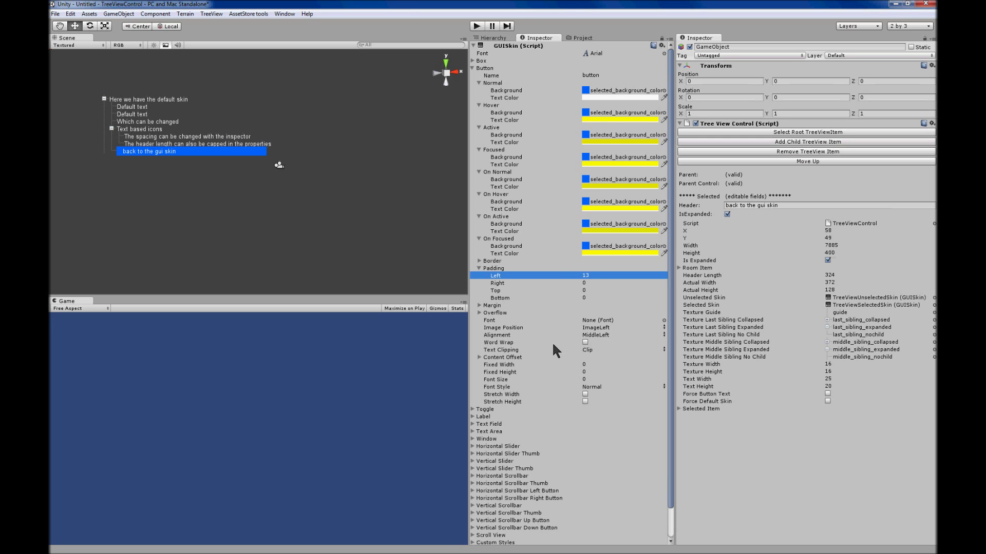
- Try UpperLeft and MiddleRight alignment, then restore MiddleLeft and set Left padding to 0
click(594, 335)
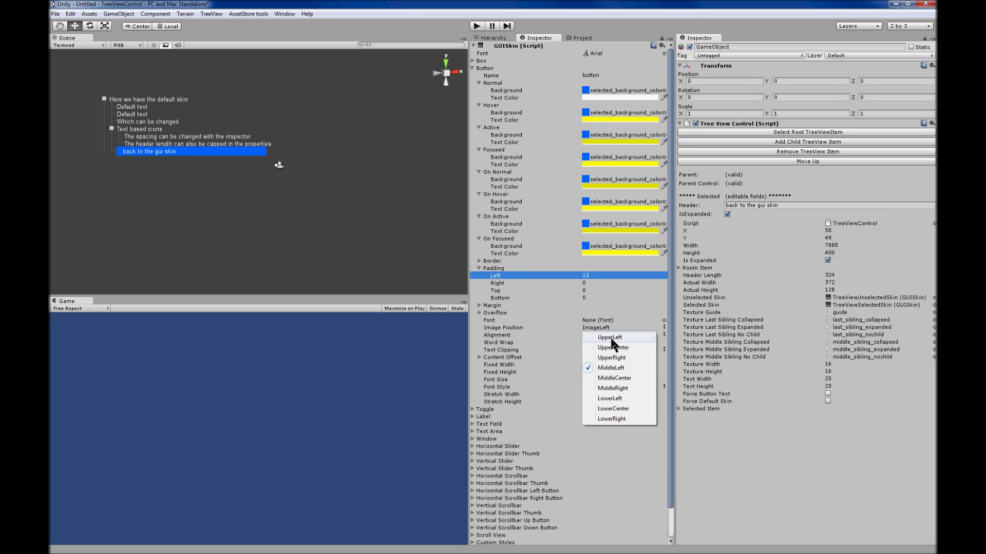
click(610, 337)
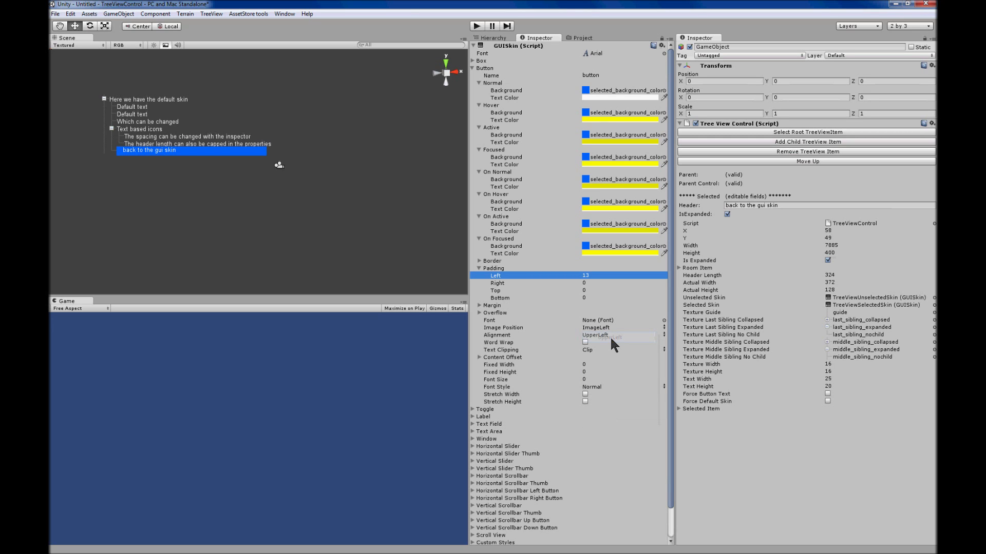
click(652, 335)
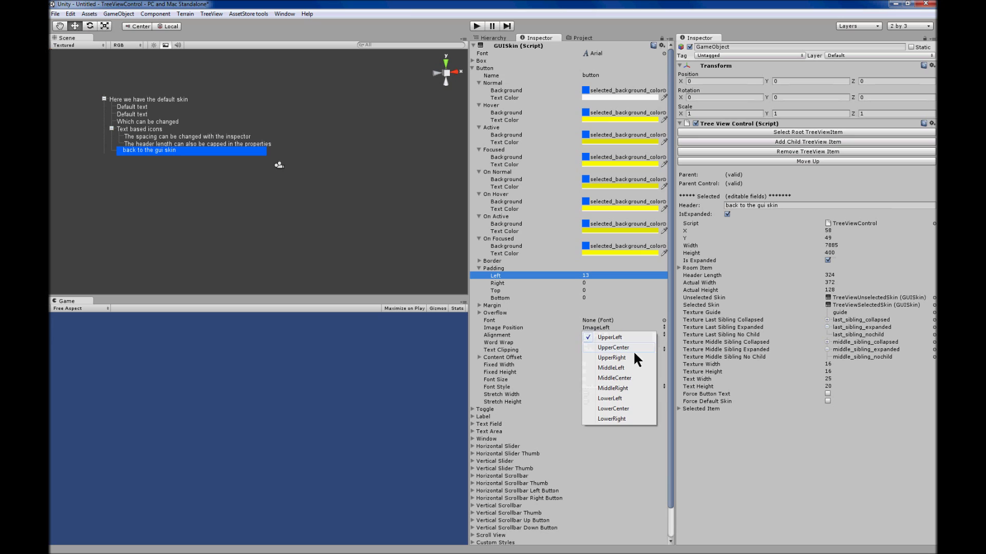
click(620, 387)
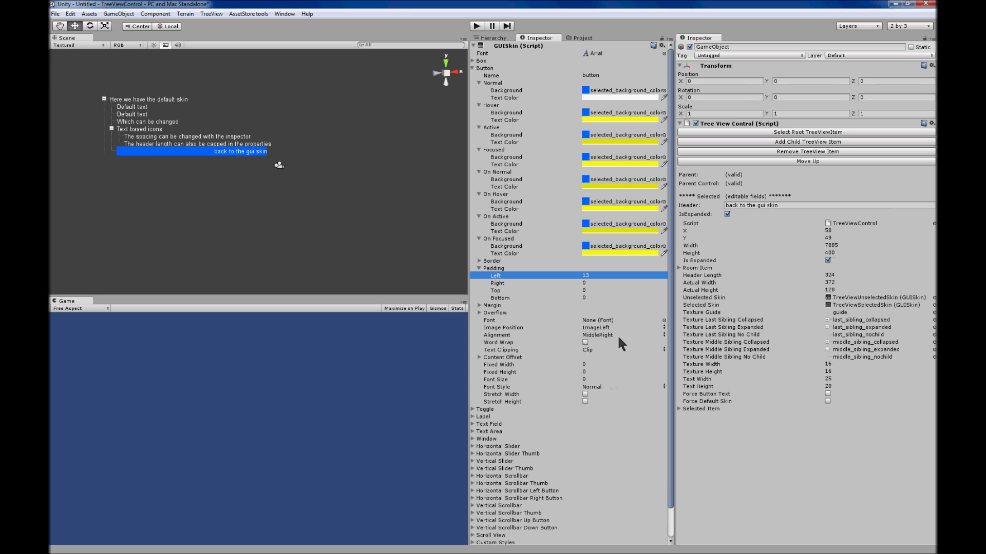
click(652, 333)
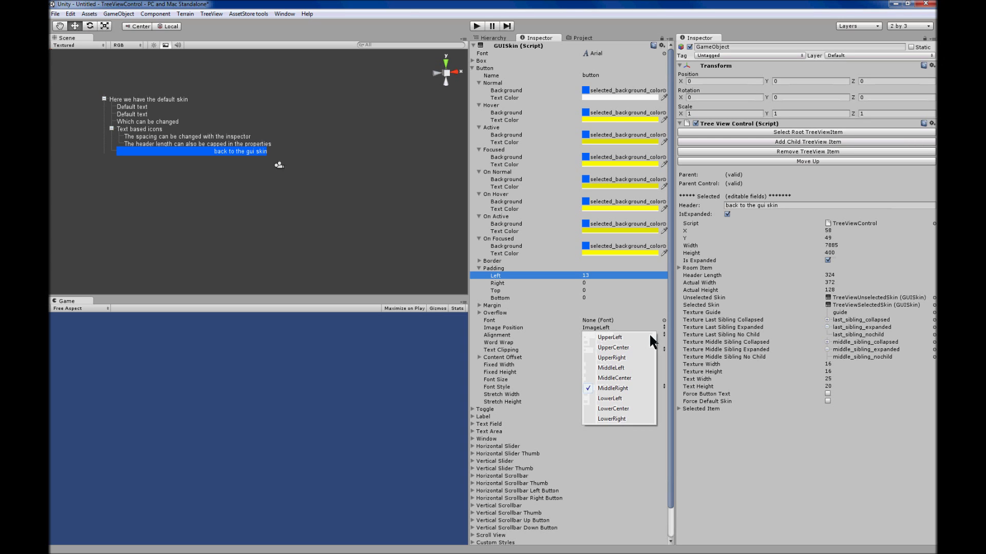
click(623, 368)
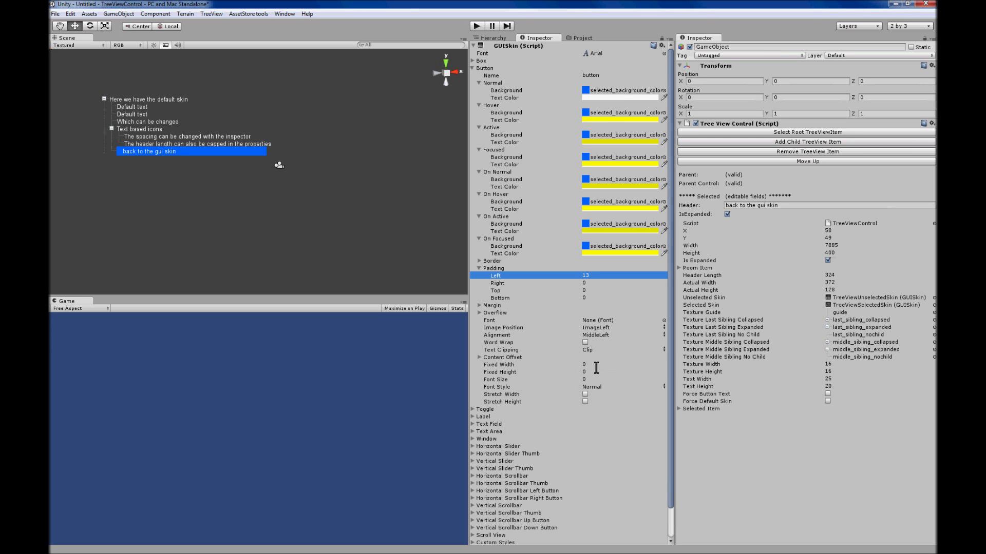
click(598, 276)
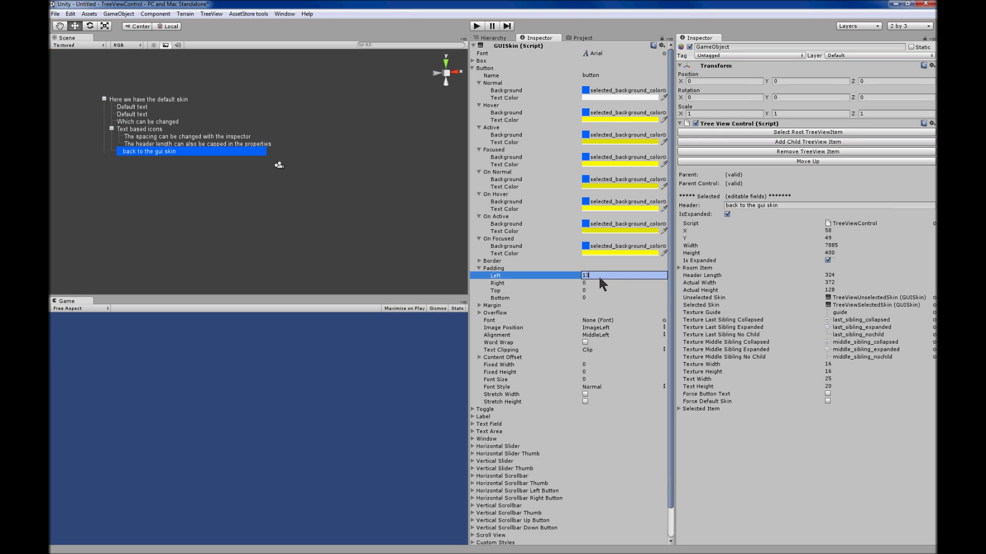
text(0)
- Expand the button style's Margin and set Left margin to 5, then back to 0
click(479, 306)
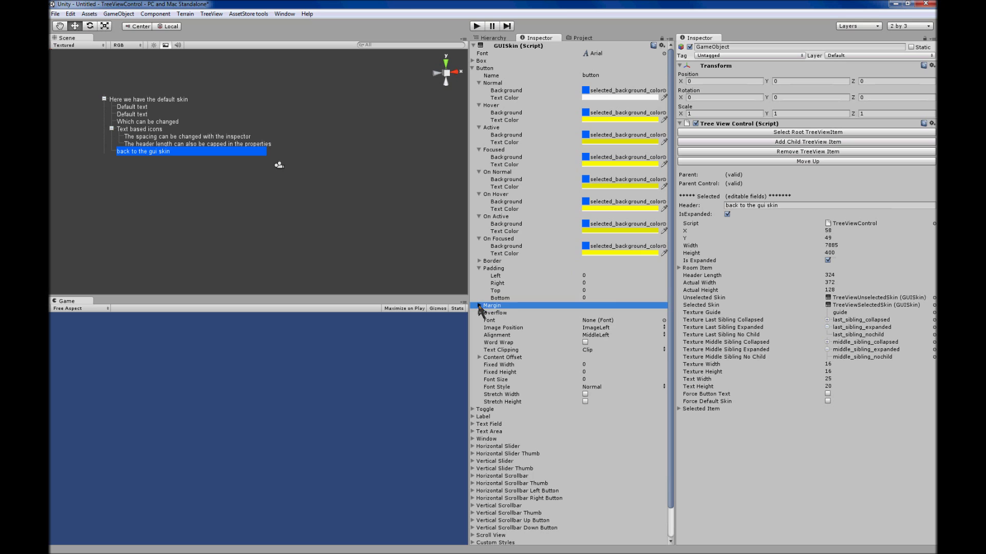
click(479, 306)
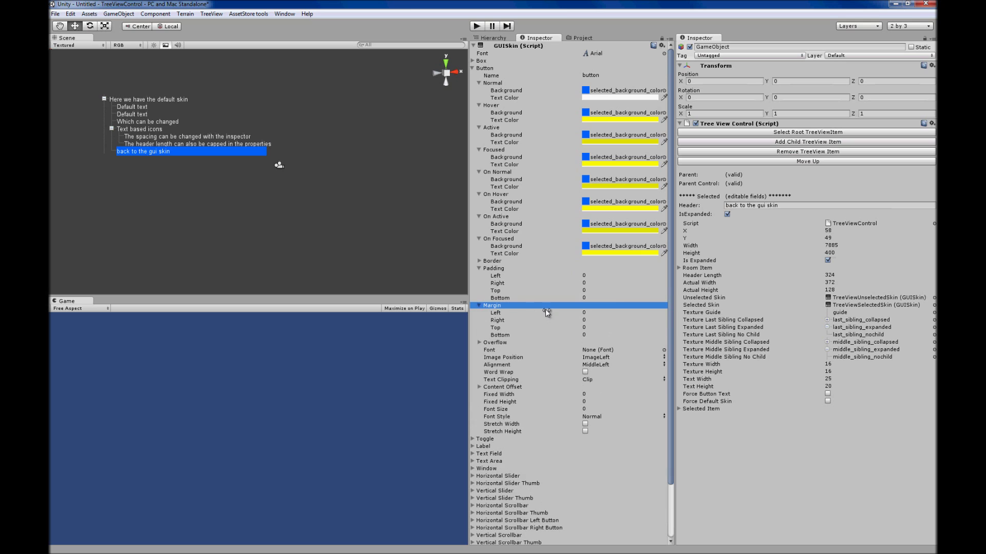
click(584, 312)
text(5)
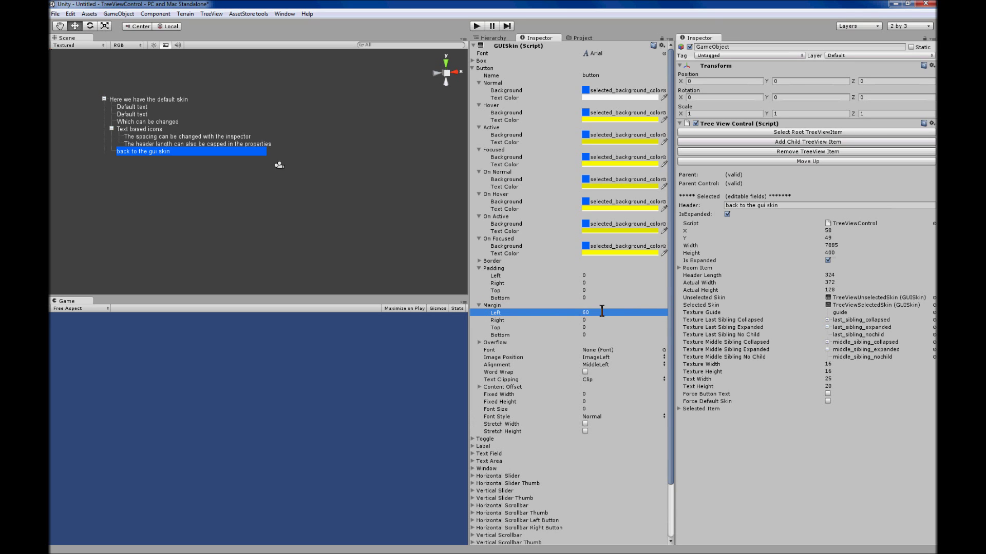
click(593, 313)
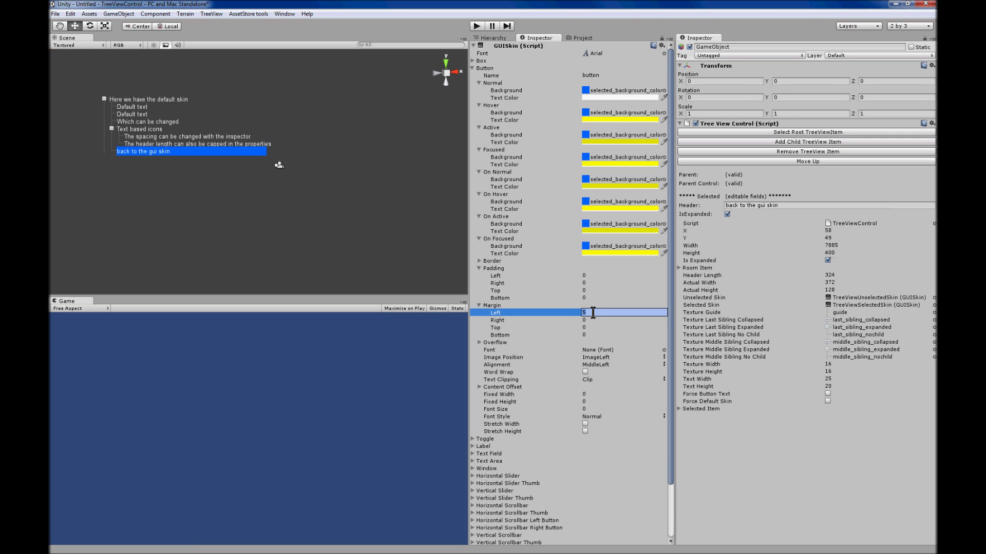
text(0)
key(Return)
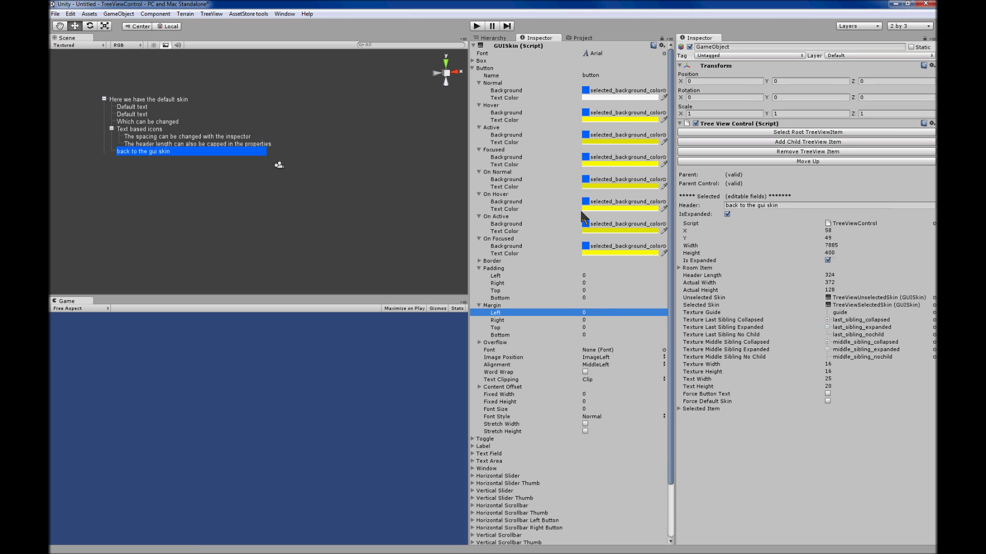
click(613, 90)
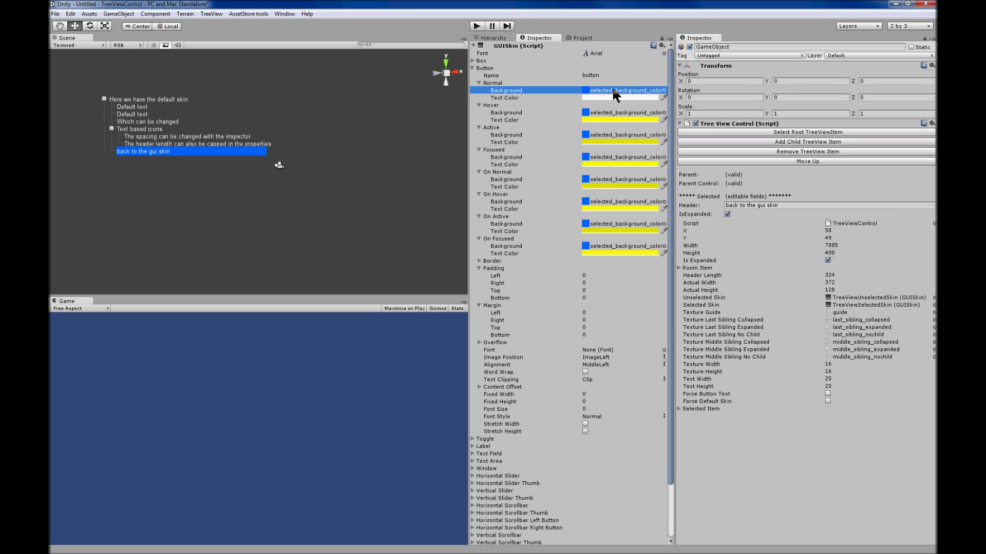
- Cycle the Normal background through textures like Default-Particle and last_sibling_collapsed
click(665, 91)
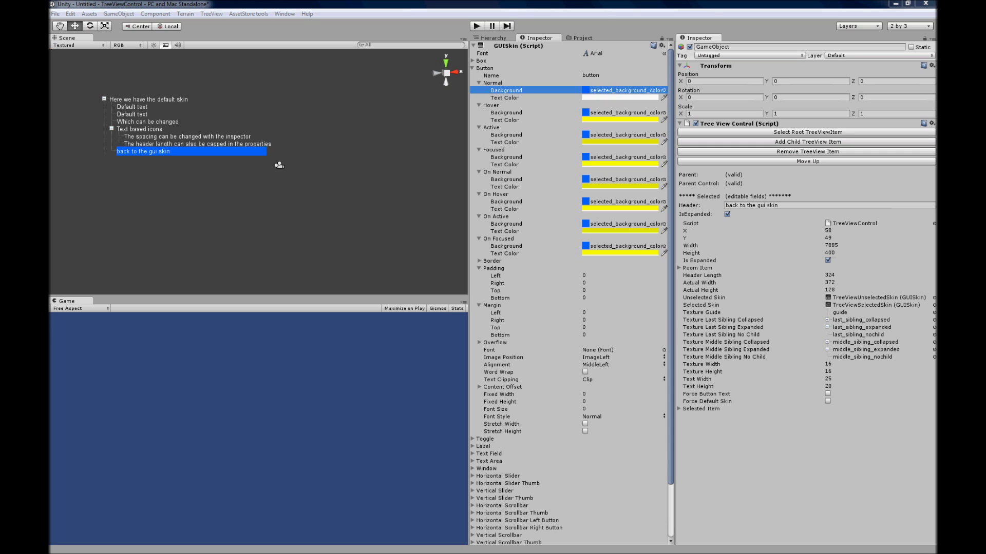
key(Down)
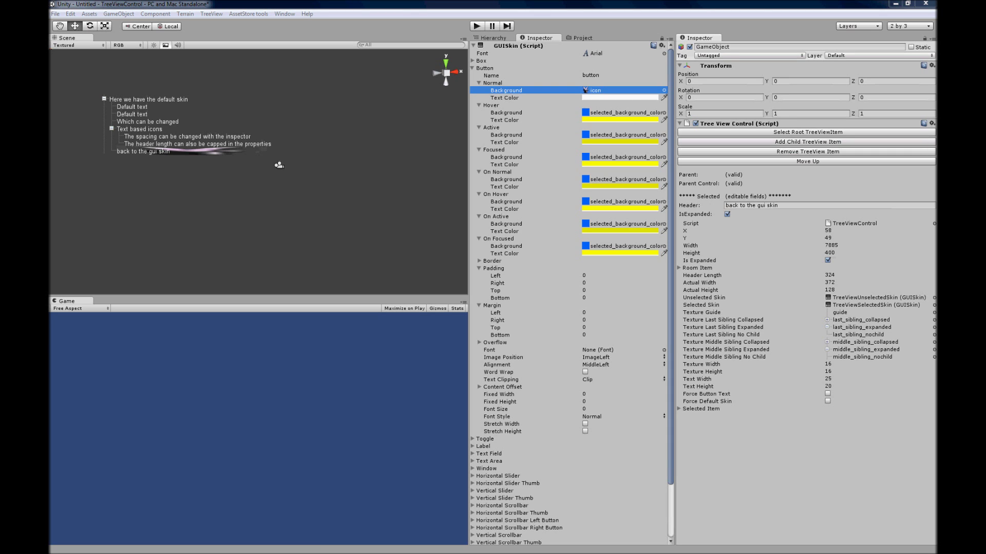
key(Down)
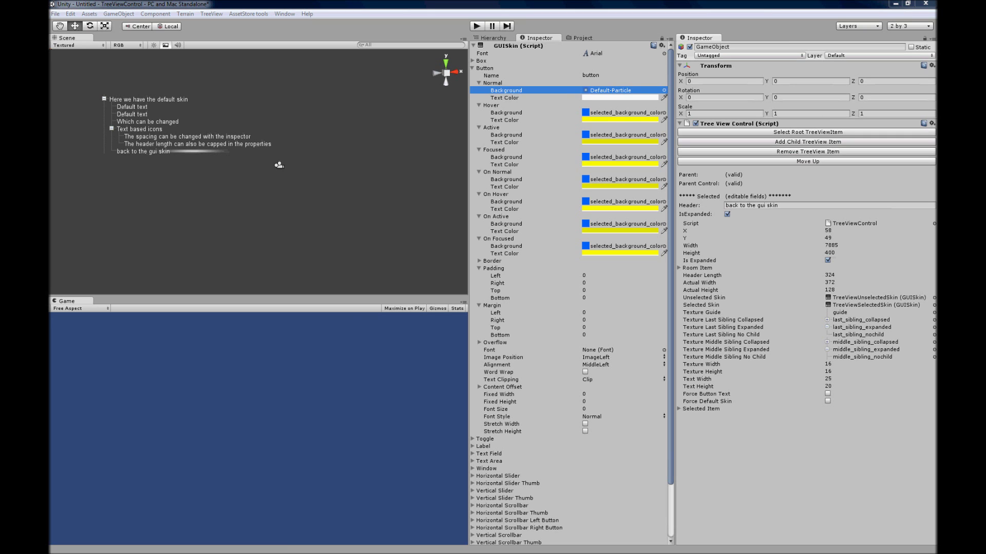
drag(309, 186, 363, 204)
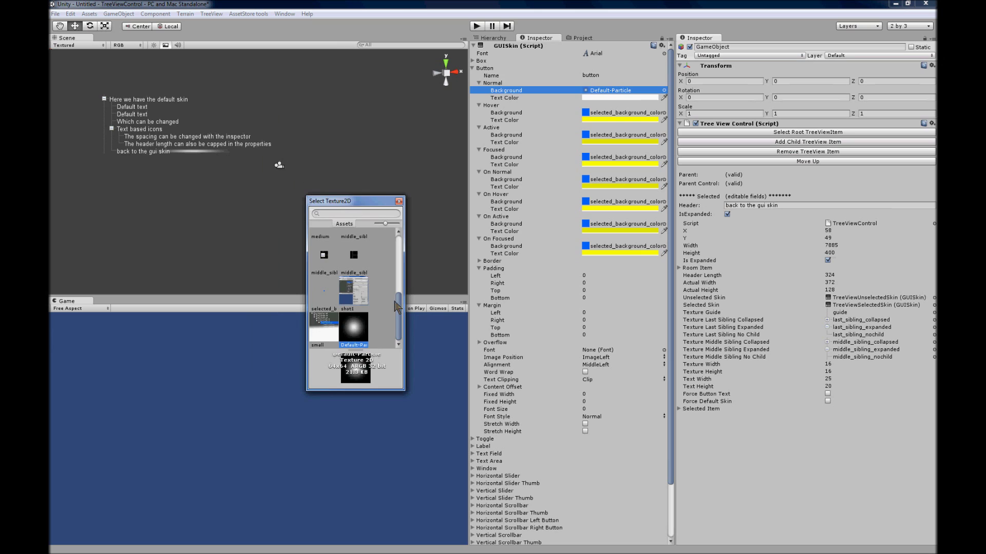
drag(403, 312, 408, 238)
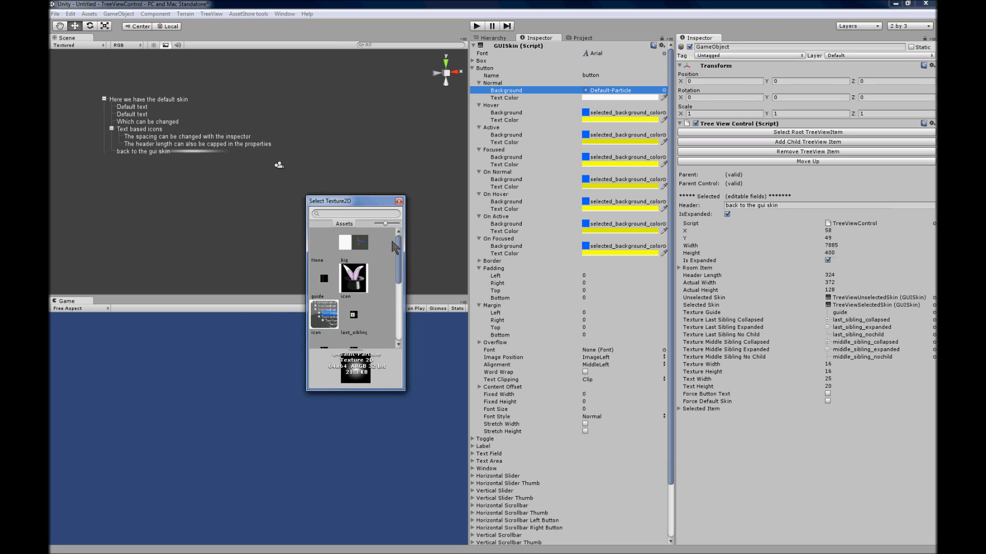
click(360, 316)
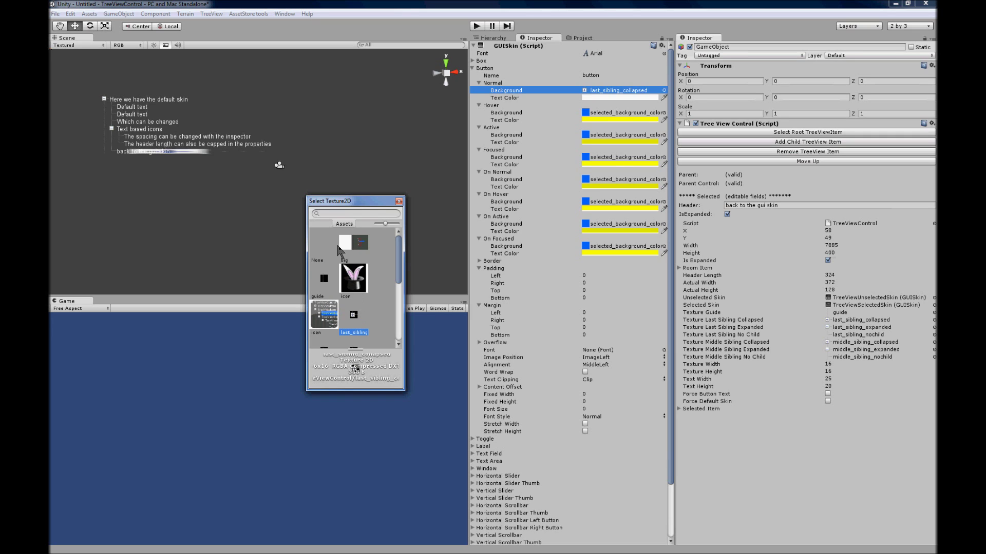
- Try big, guide and selected_background_color as Normal background, then set it to None
click(353, 249)
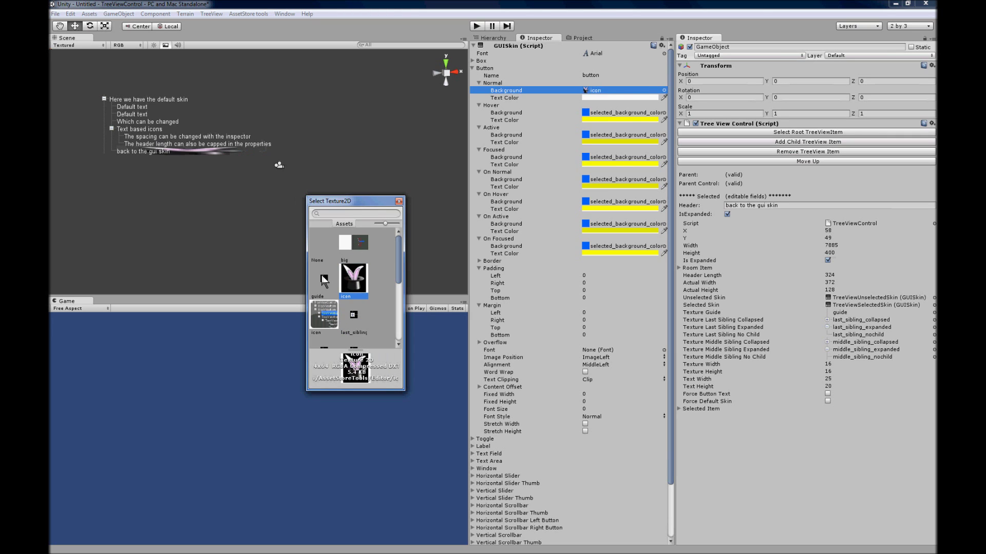
click(323, 278)
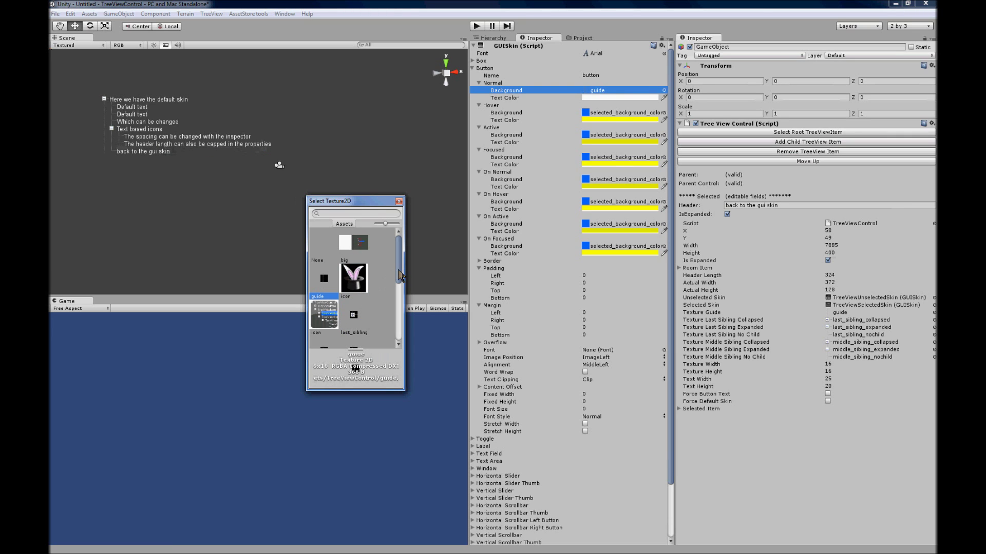
drag(400, 276, 400, 333)
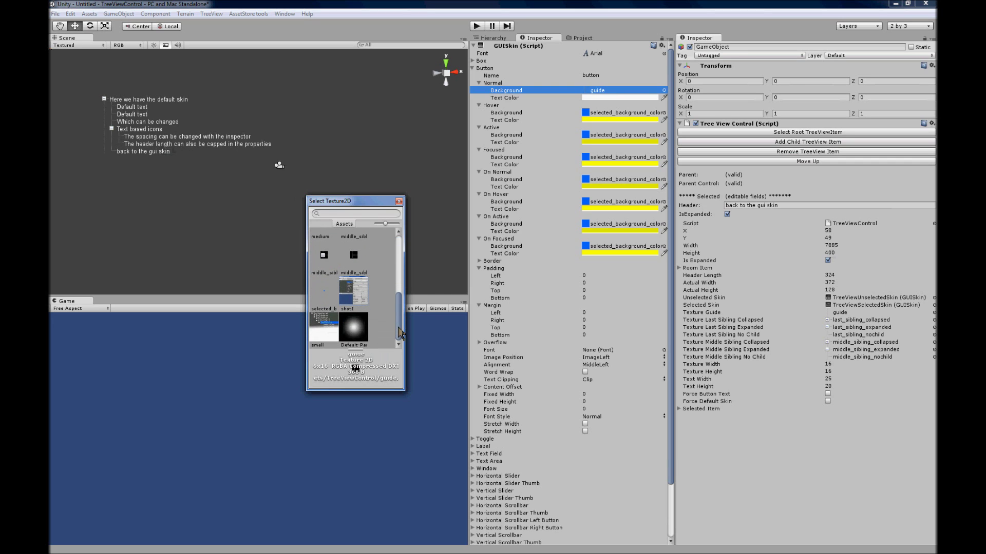
click(318, 291)
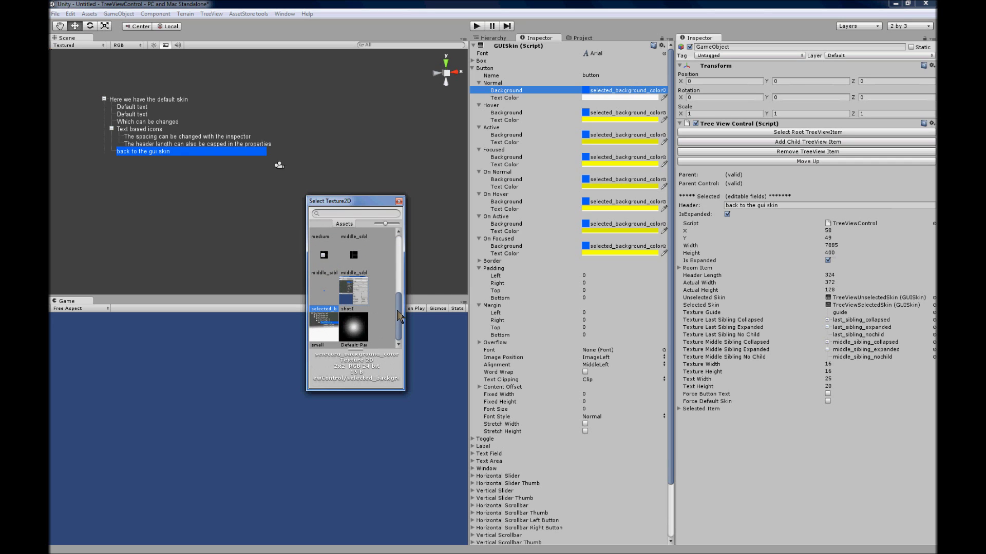
drag(400, 315, 400, 259)
click(319, 247)
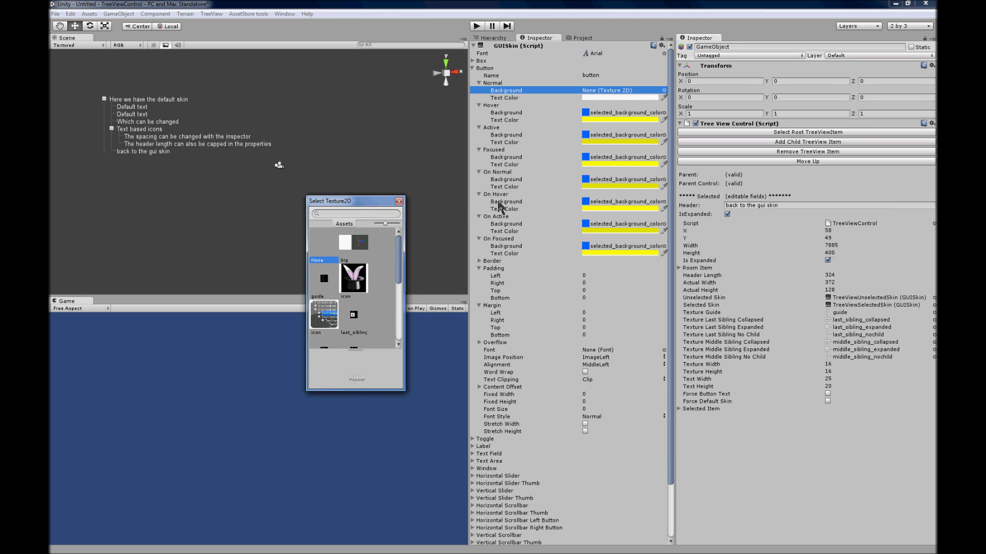
click(616, 97)
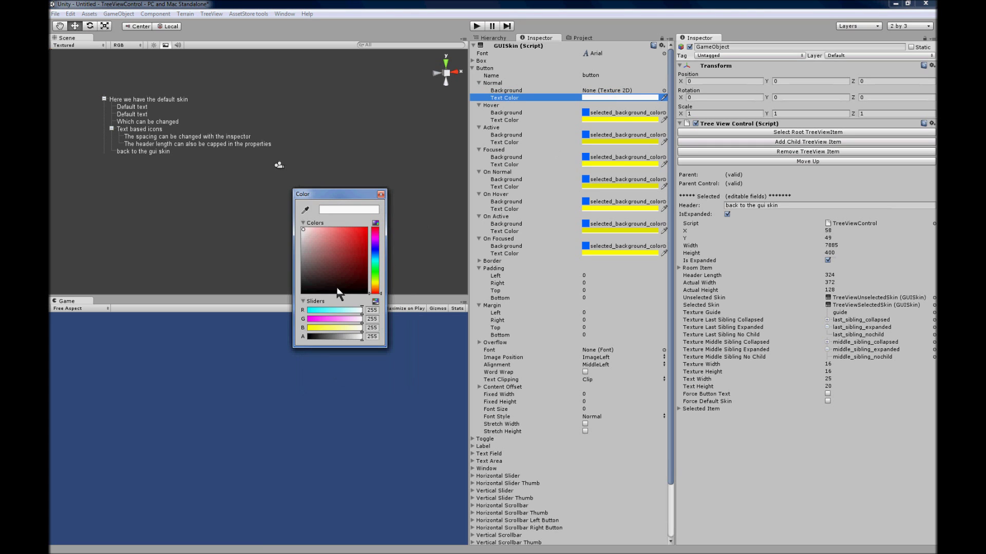
- Make the Normal text colour yellow by zeroing blue, and check it on several tree items
drag(328, 329, 301, 331)
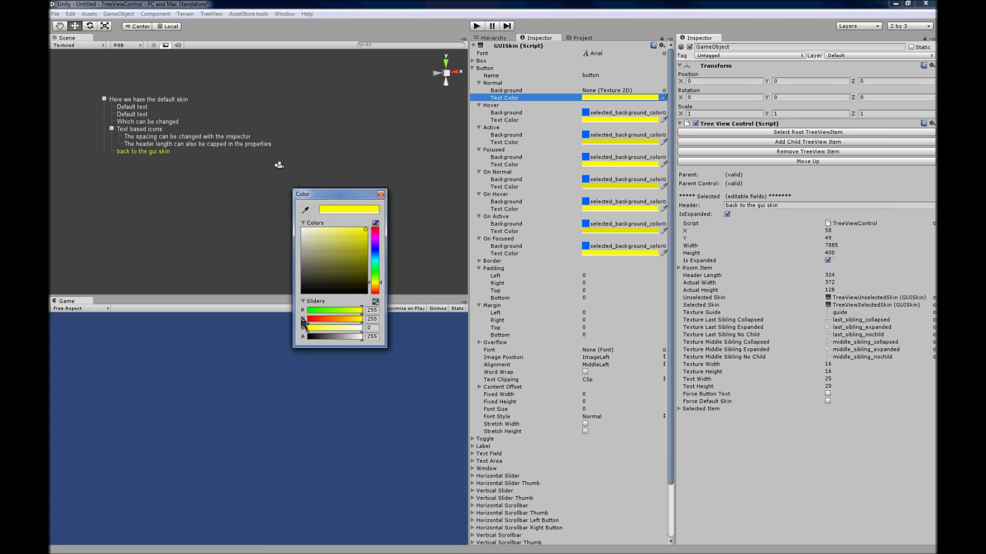
click(380, 194)
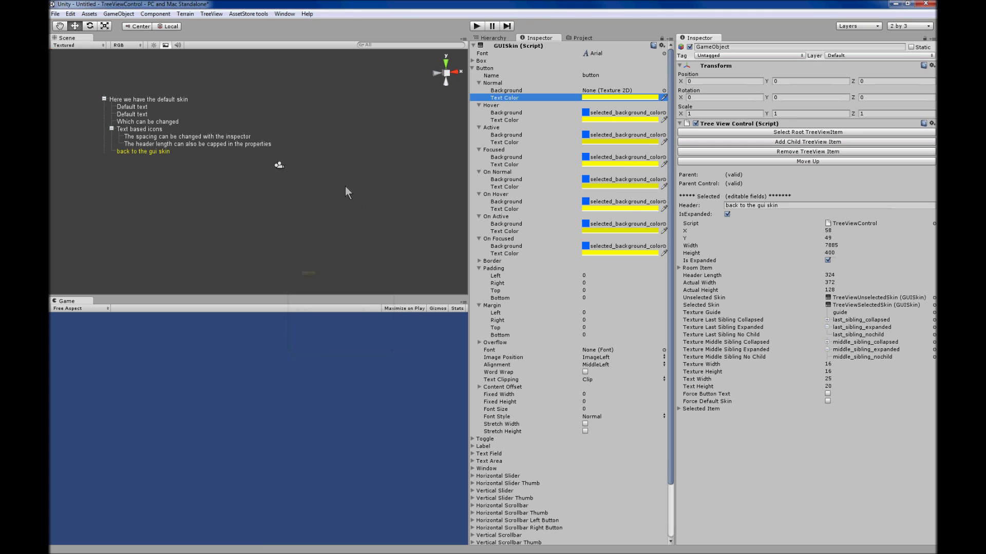
click(154, 145)
click(152, 129)
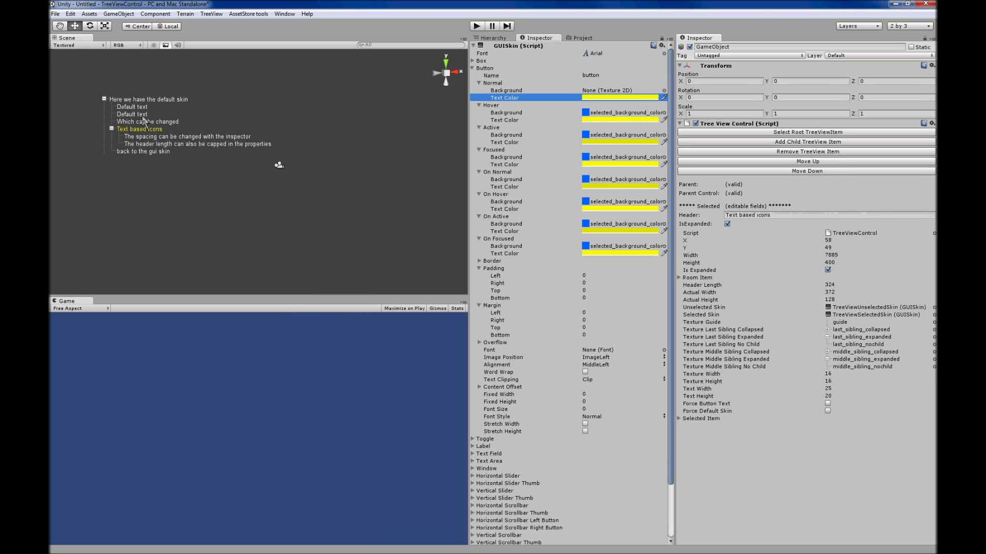
click(149, 137)
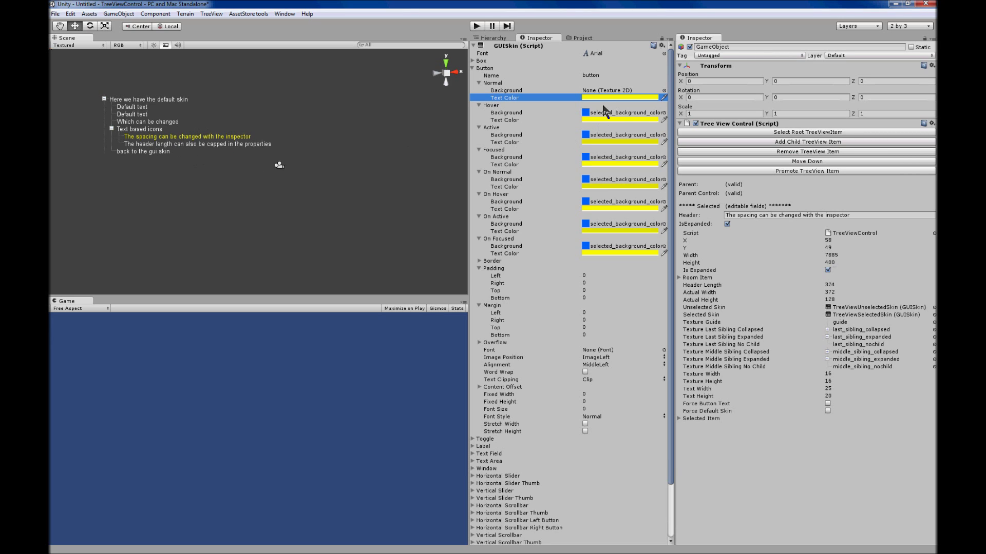
- Set selected_background_color as the Normal background and check it on 'back to the gui skin'
click(664, 90)
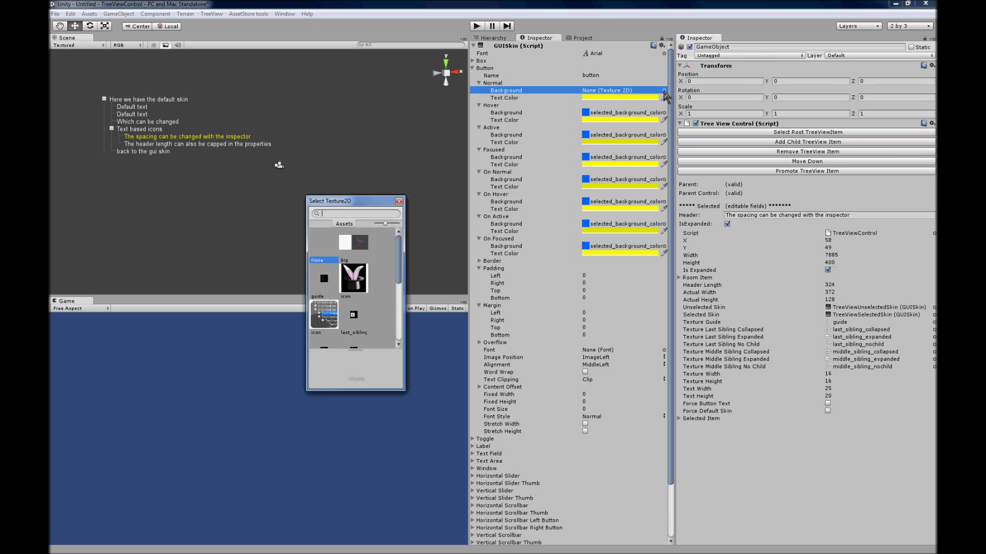
scroll(369, 298, down, 3)
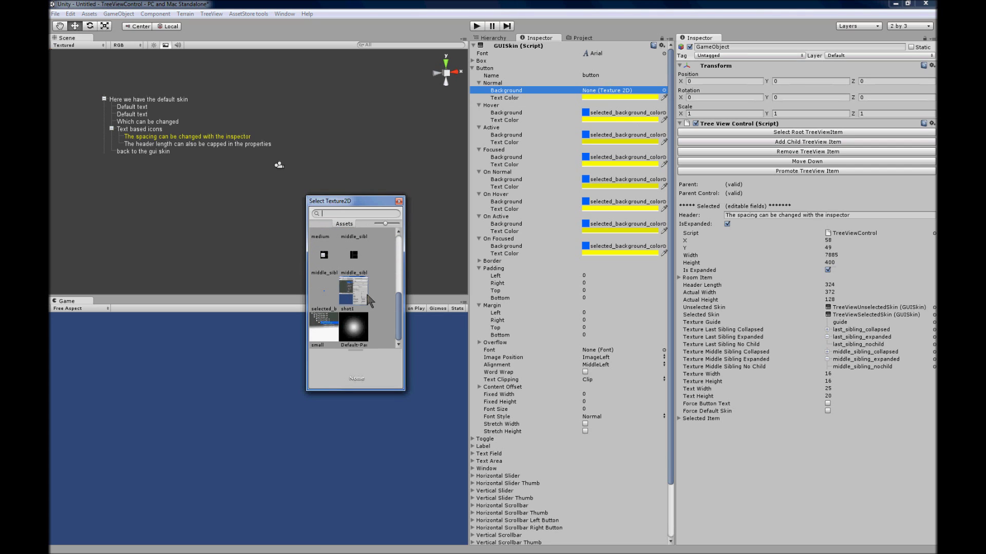
click(319, 287)
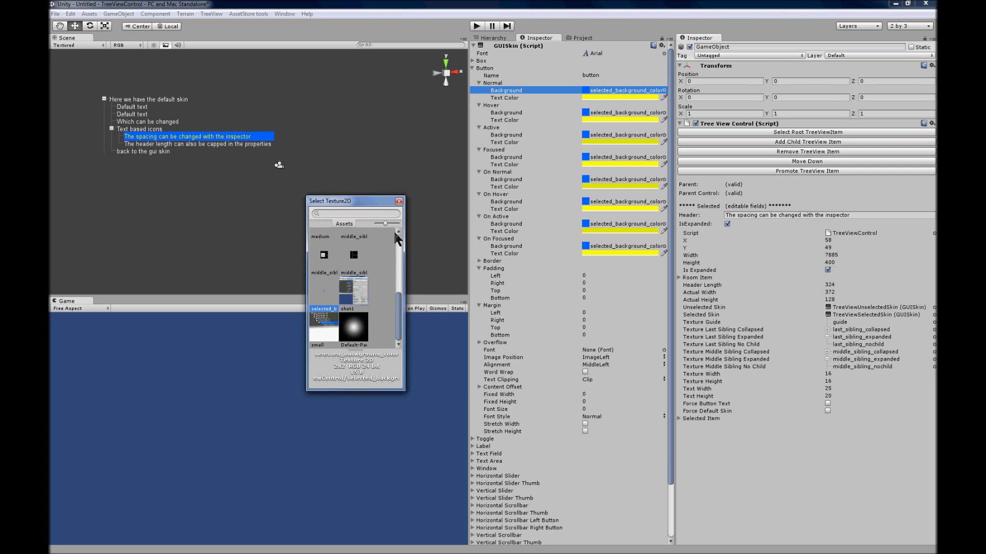
click(399, 202)
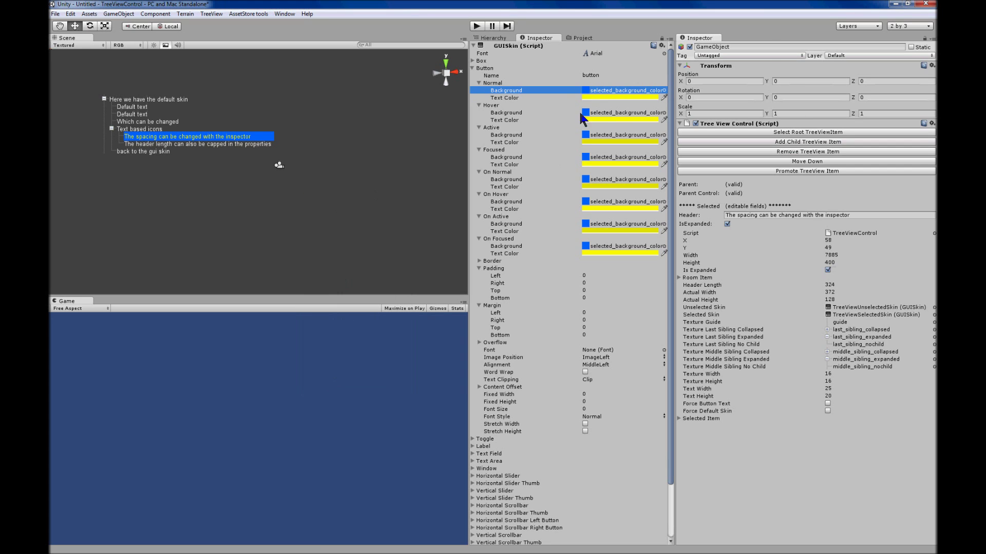
click(171, 150)
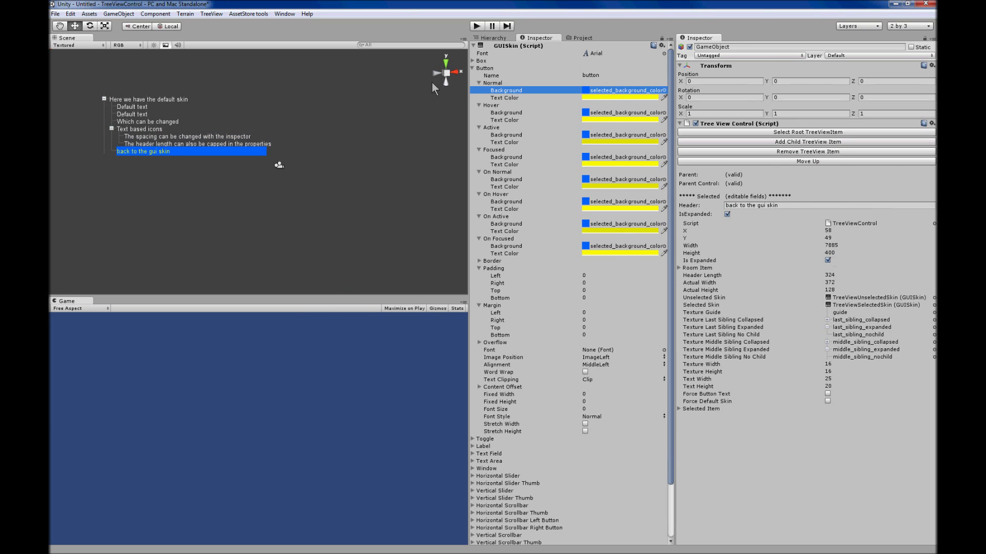
click(476, 27)
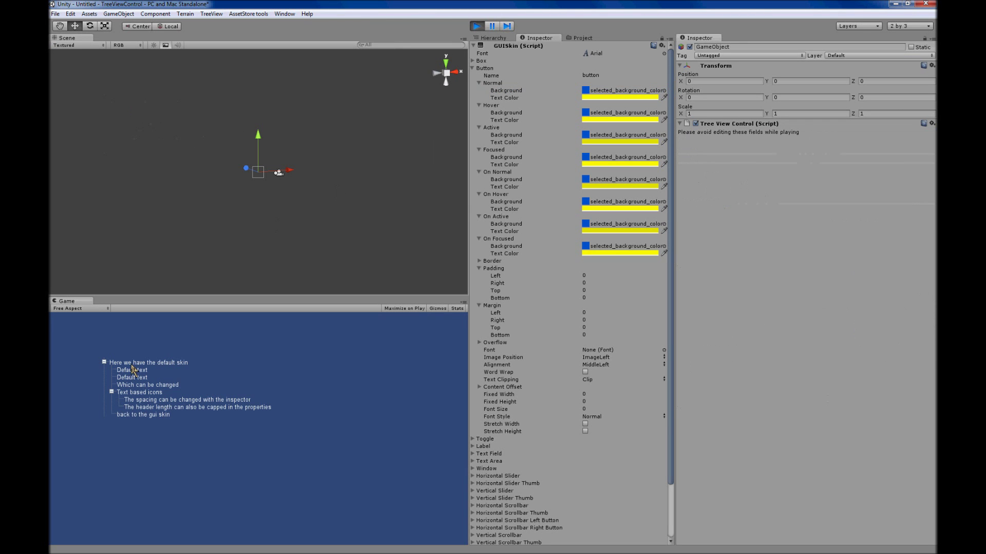
click(135, 378)
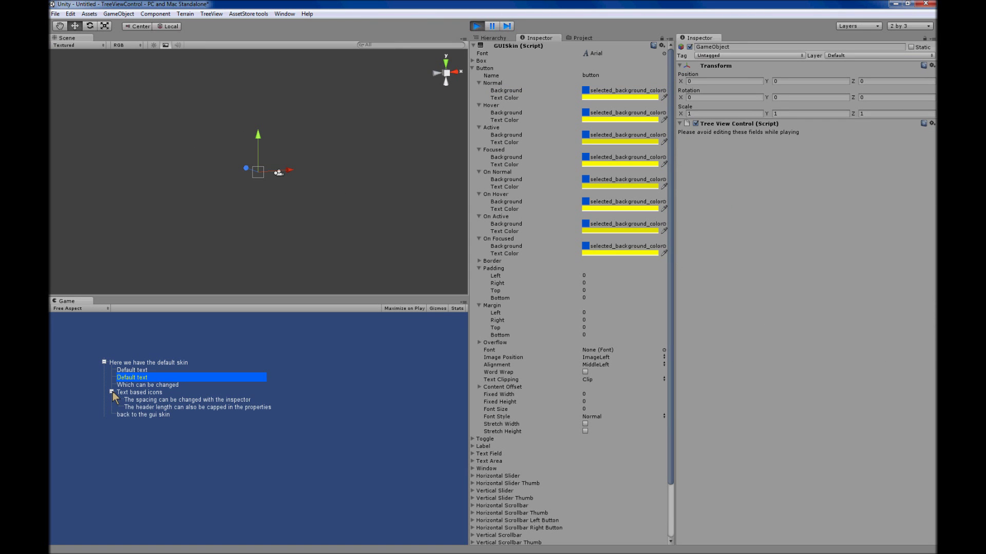
click(112, 392)
click(112, 391)
click(104, 362)
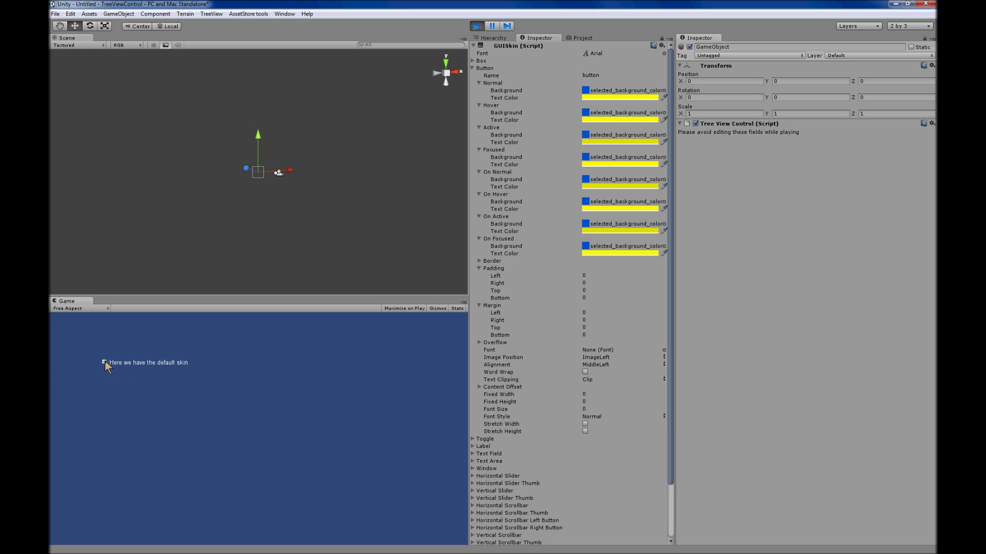
click(104, 361)
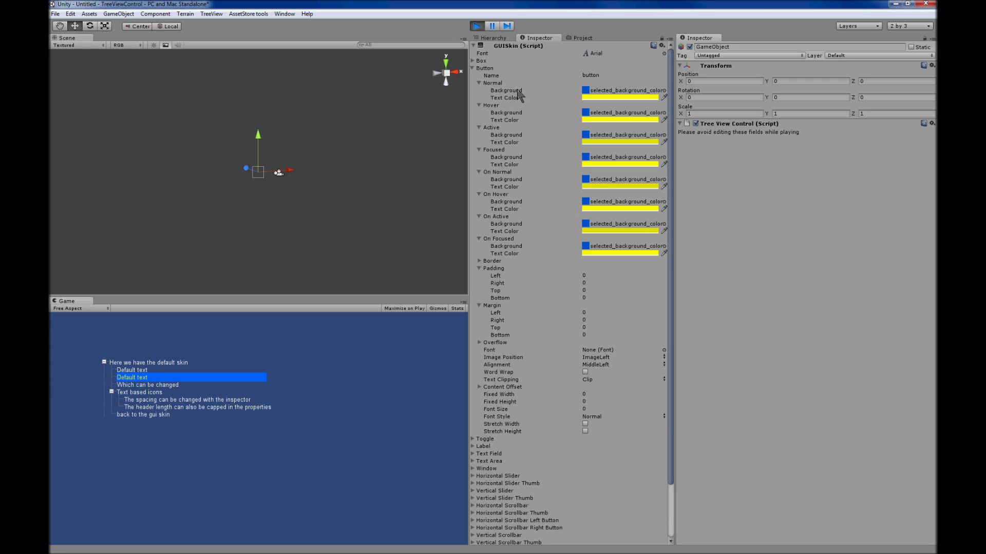
click(476, 26)
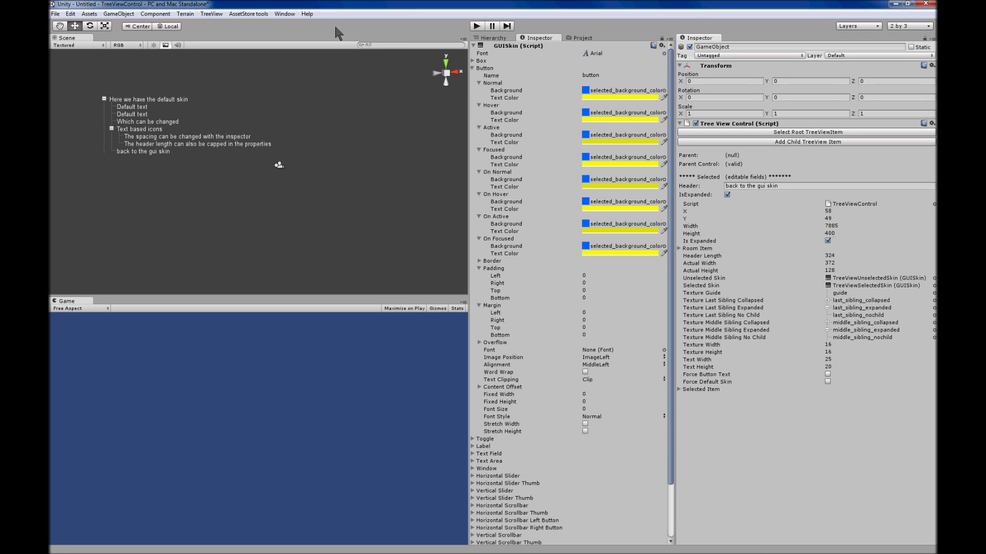
- Switch the editor to the 2 by 3 layout
click(286, 14)
mouse_move(267, 46)
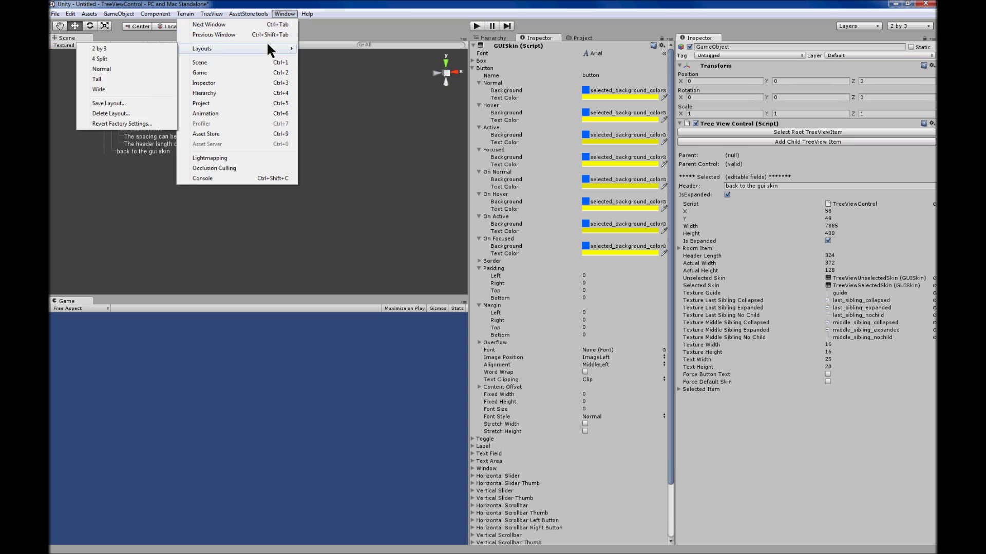
click(165, 48)
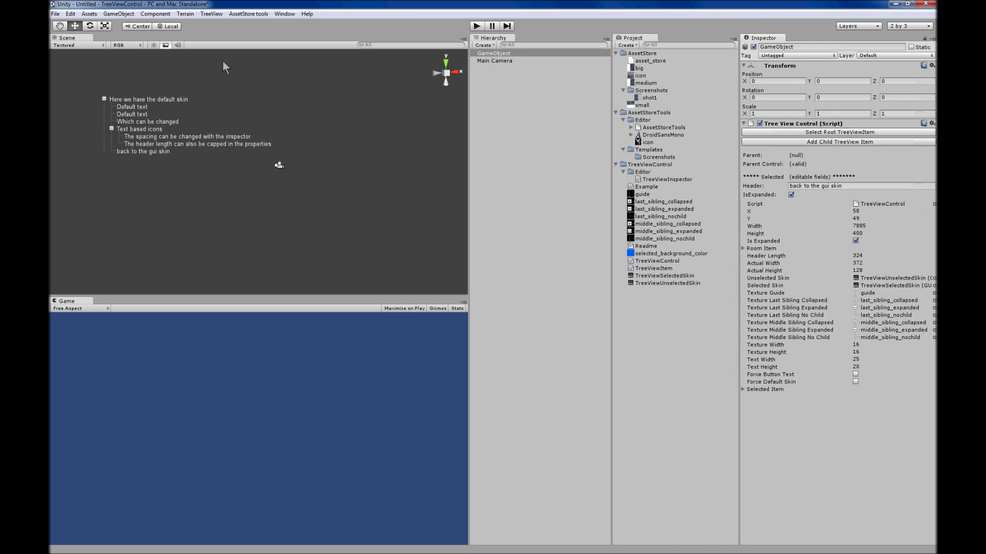
- Delete the existing GameObject that holds the old tree
click(505, 60)
right_click(503, 53)
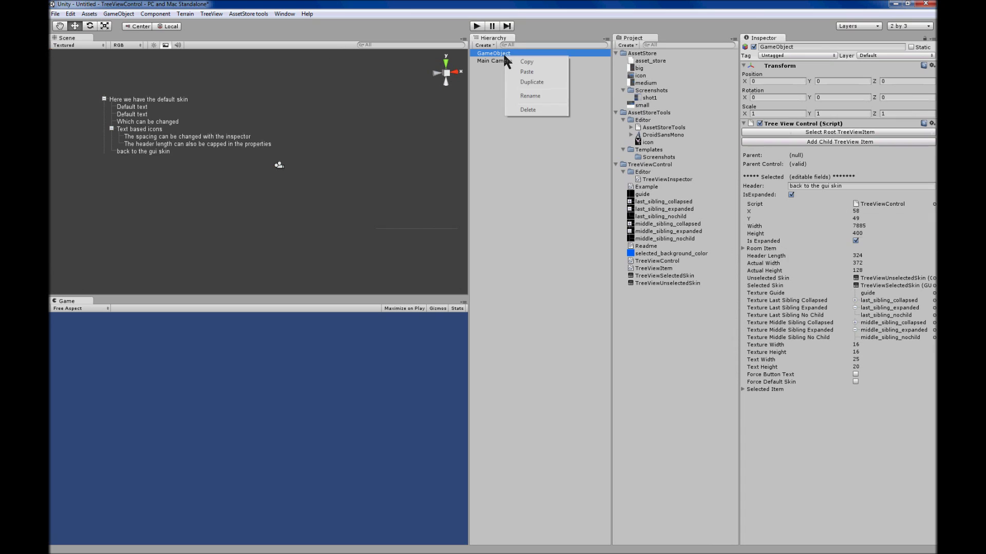
click(523, 105)
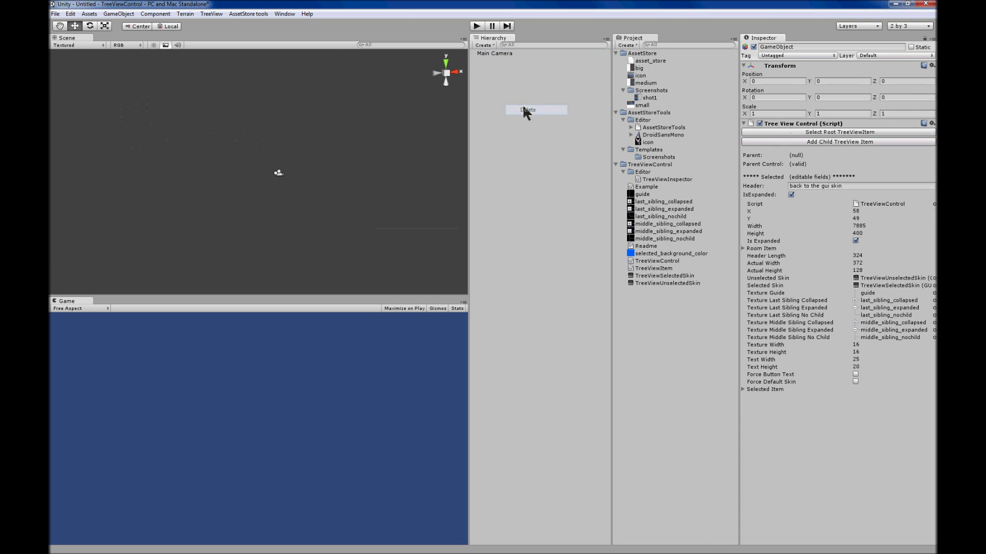
- Create a new empty GameObject and add a Tree View Control showing 'Root item'
click(126, 15)
click(123, 22)
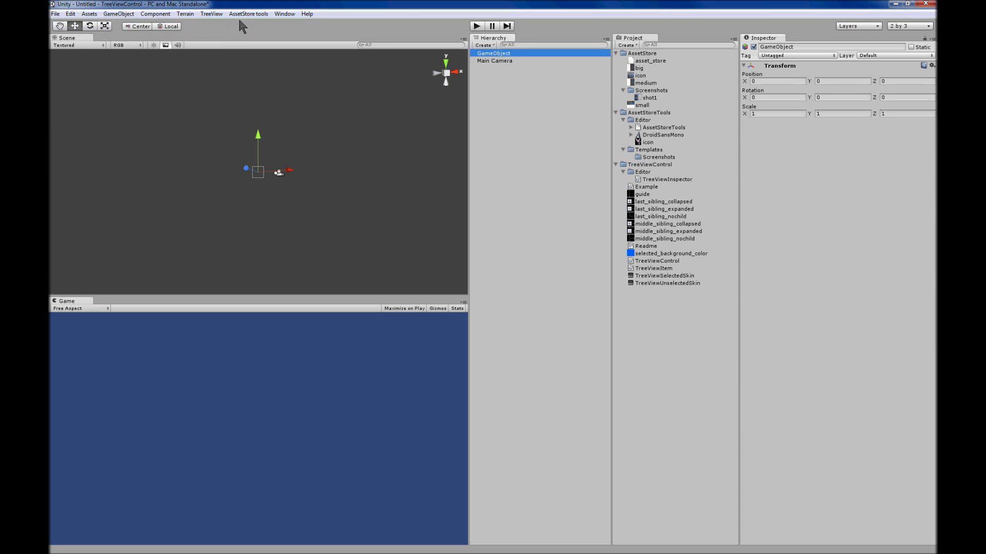
click(202, 13)
click(199, 22)
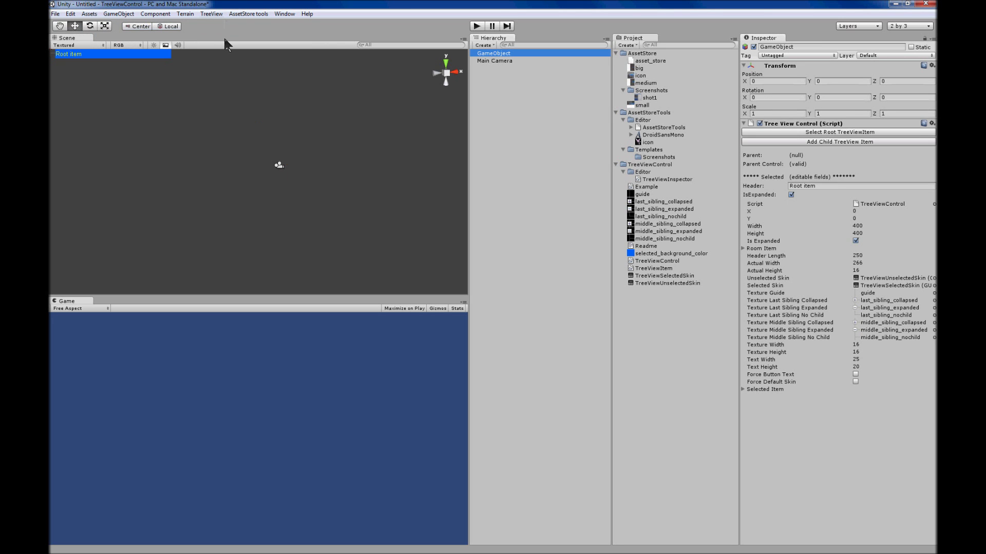